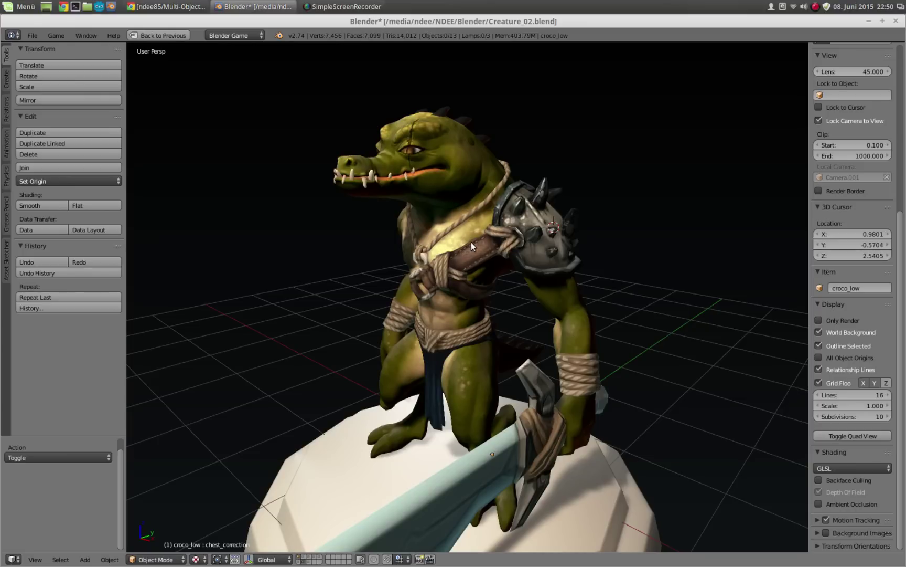
- Orbit around the crocodile and select cloth_low, then croco_low, cancelling a trial move
middle_click_drag(472, 240, 465, 259)
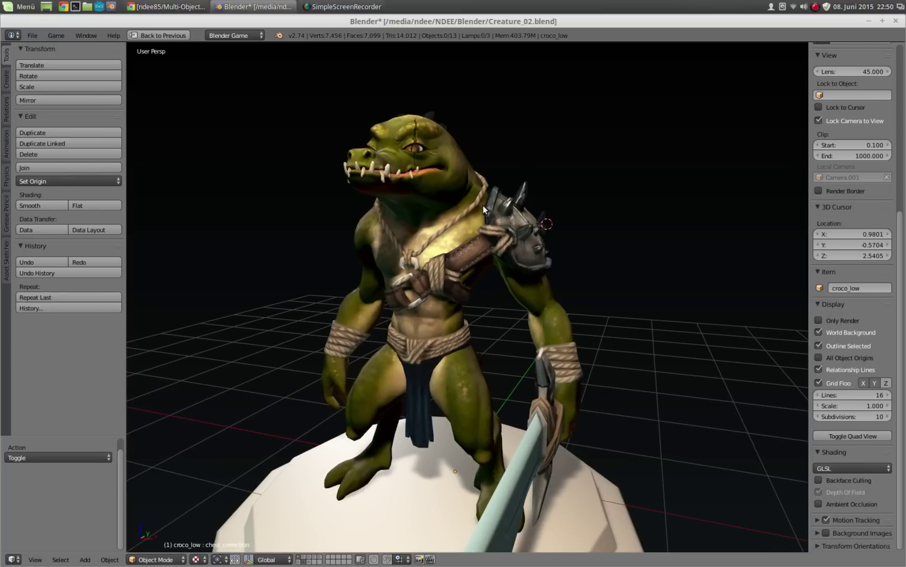
right_click(463, 256)
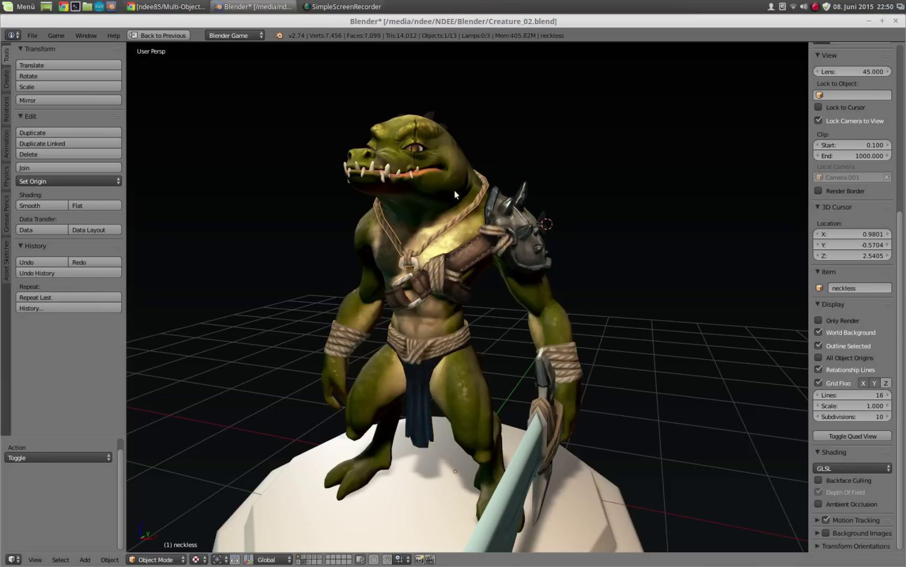
right_click(452, 175)
key("g")
key("Escape")
middle_click_drag(447, 241, 449, 228)
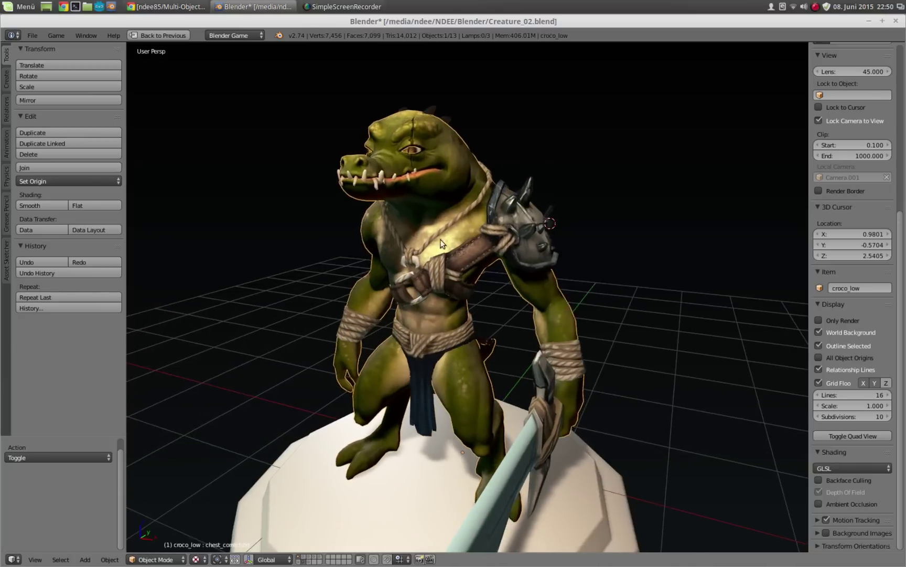
- Restore the multi-panel layout and check croco_low's UVs in Edit Mode
key("ctrl+Up")
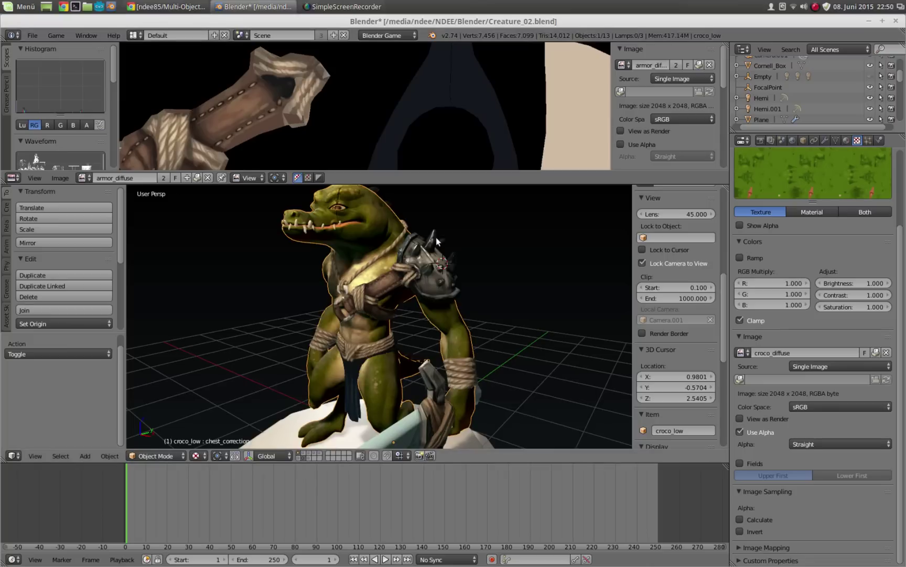
key("Tab")
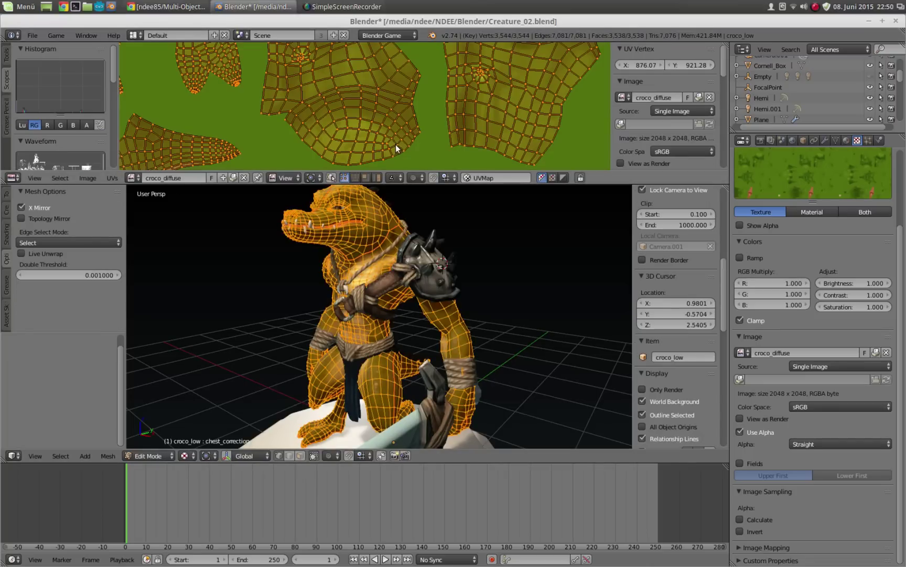
scroll(399, 122, "down", 2)
scroll(399, 142, "down", 1)
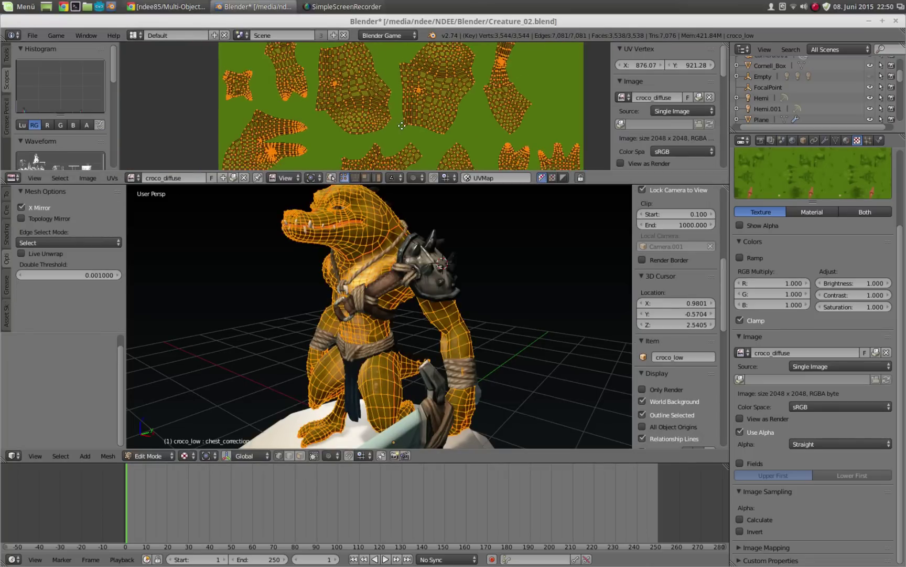
scroll(397, 168, "down", 1)
key("Tab")
- Check cloth_low's UVs, select the neckless strap, and maximize the 3D view
right_click(417, 264)
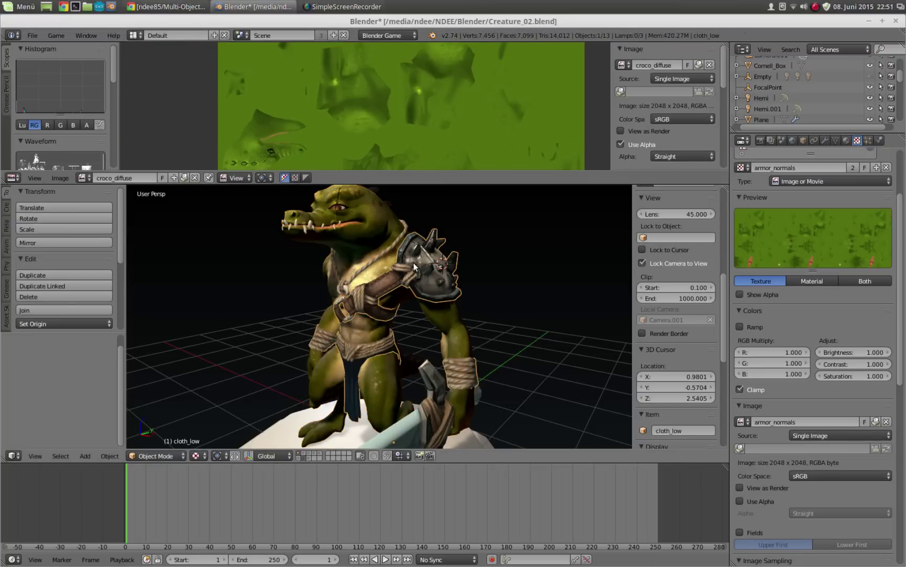
key("Tab")
key("Tab")
right_click(390, 254)
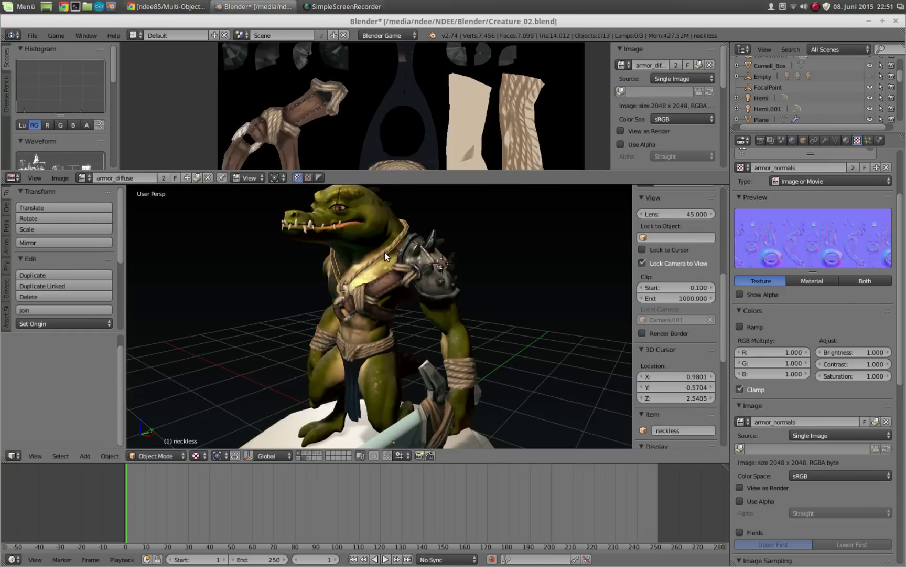
middle_click_drag(395, 250, 411, 265)
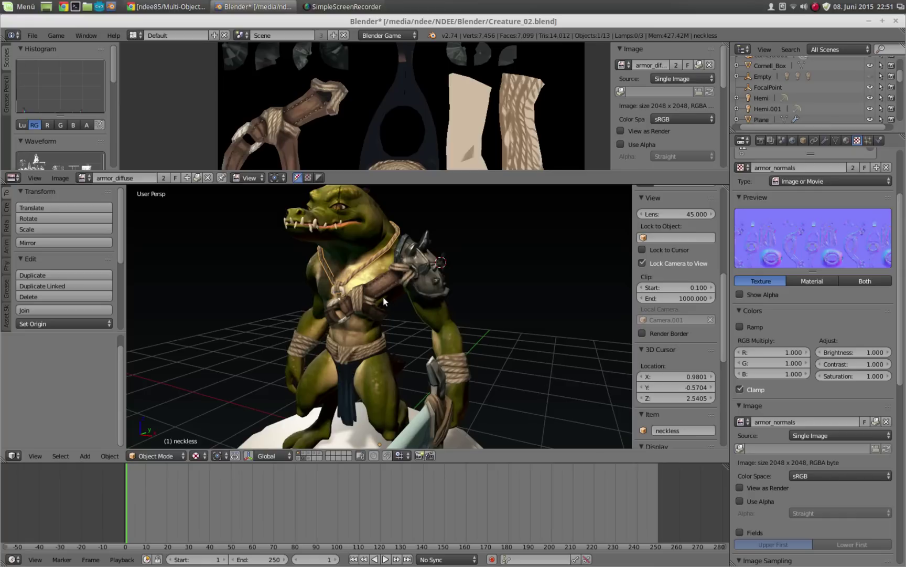
scroll(385, 299, "up", 1)
scroll(369, 296, "up", 3)
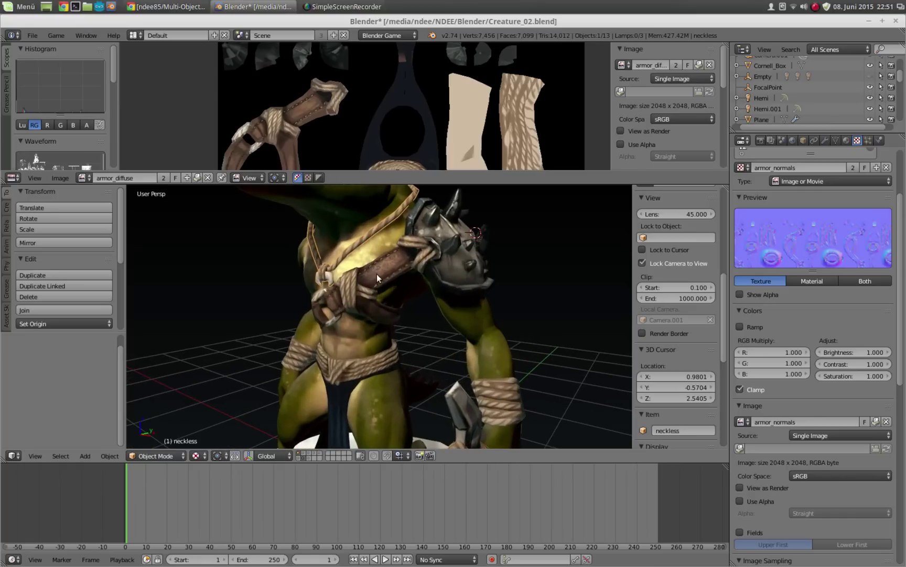
scroll(383, 278, "down", 1)
scroll(383, 278, "down", 3)
key("ctrl+Up")
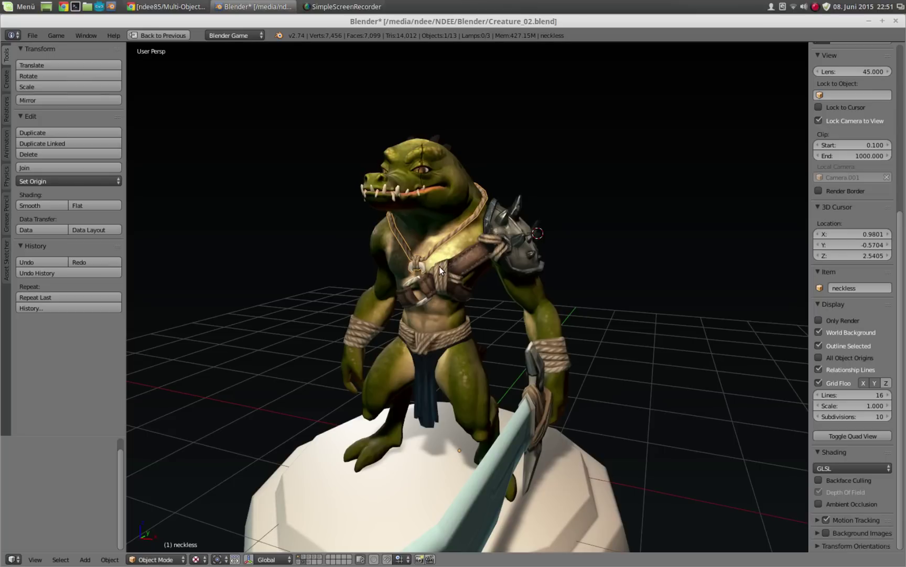
mouse_move(440, 269)
middle_mouse_down()
mouse_move(385, 298)
mouse_move(413, 298)
middle_mouse_up()
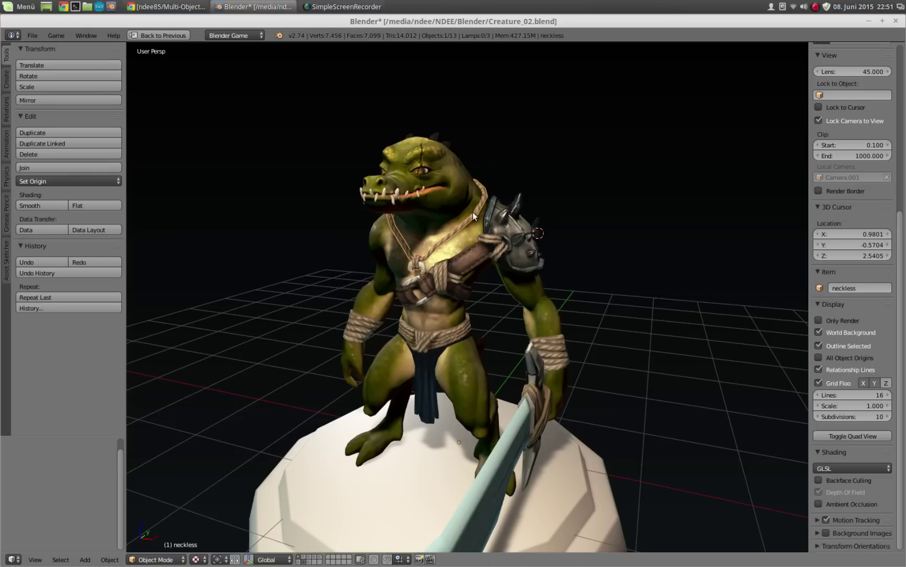
mouse_move(472, 212)
middle_mouse_down()
mouse_move(430, 243)
mouse_move(441, 249)
middle_mouse_up()
scroll(428, 244, "up", 2)
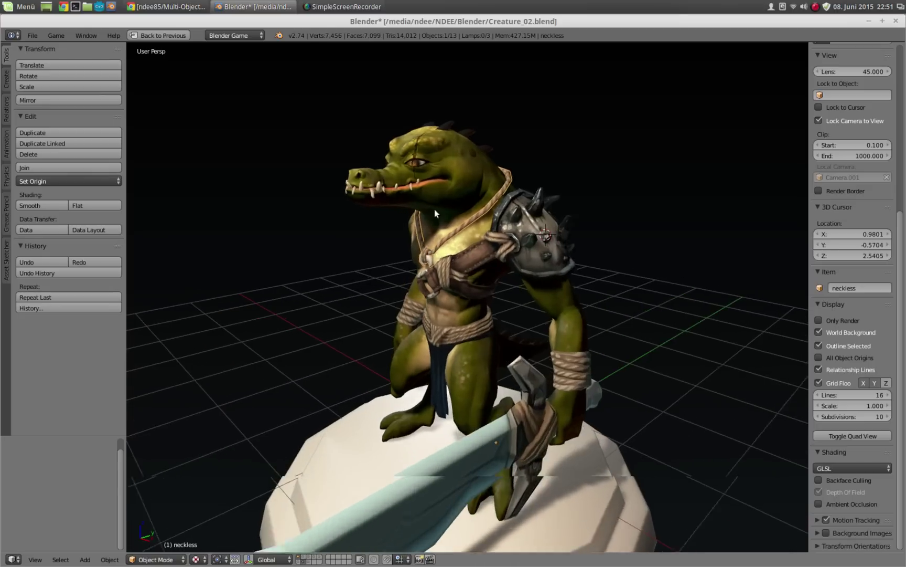
mouse_move(434, 209)
middle_mouse_down()
mouse_move(456, 205)
mouse_move(448, 203)
mouse_move(447, 224)
middle_mouse_up()
scroll(489, 233, "up", 2)
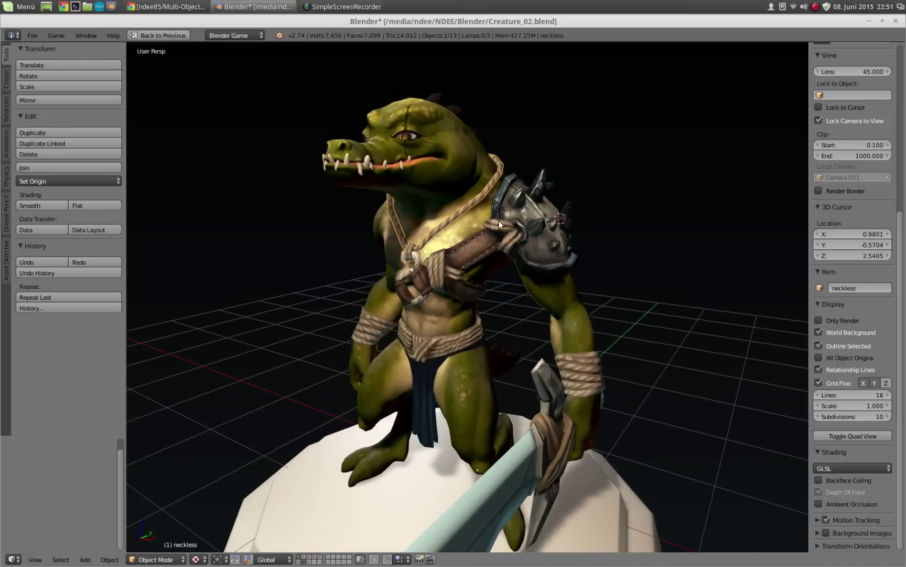
- Add cloth_low and croco_low to the necklace selection and restore the Default layout
right_click(510, 220, "shift")
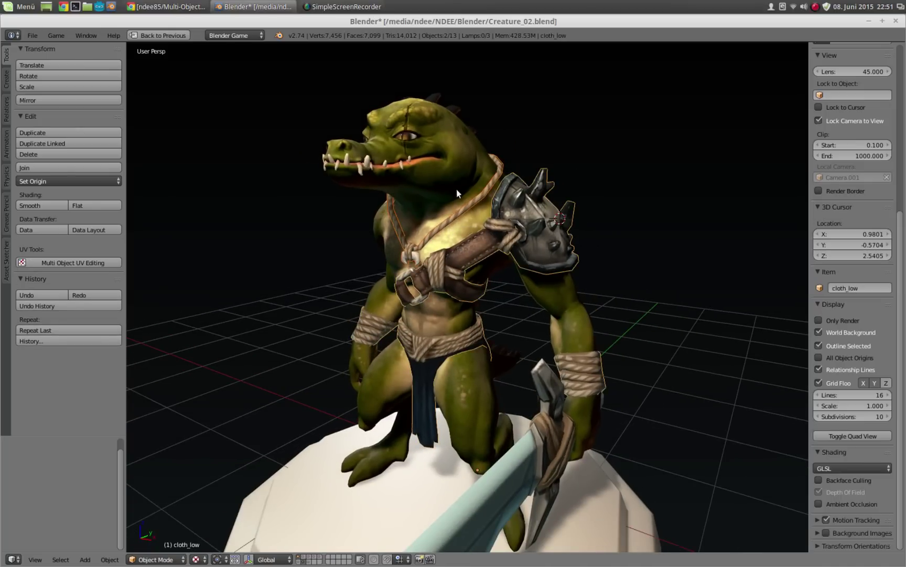
right_click(458, 165, "shift")
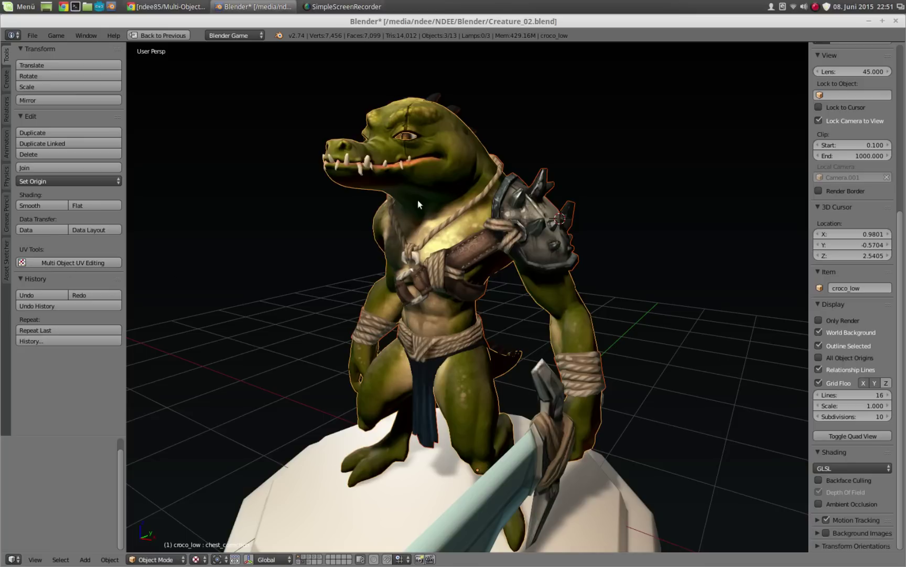
middle_click_drag(497, 212, 452, 227)
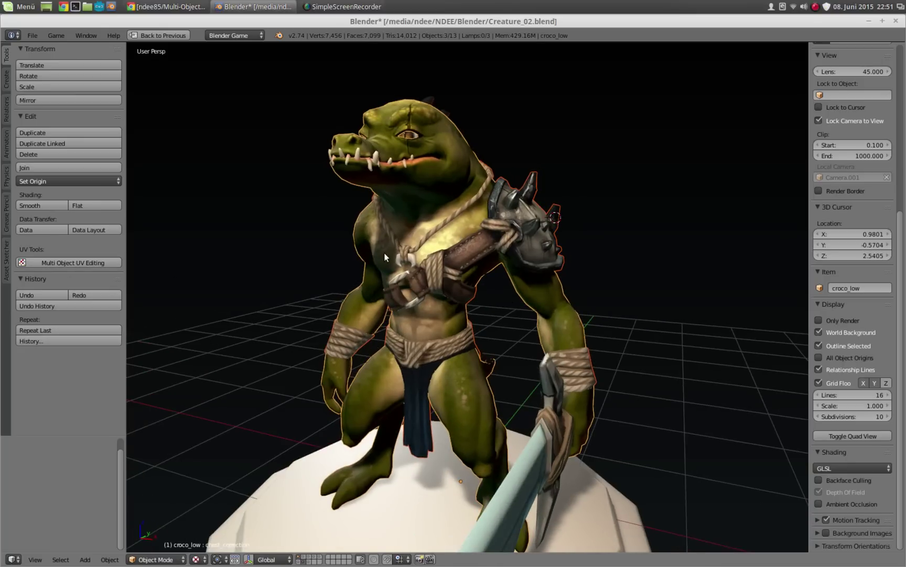
key("ctrl+Up")
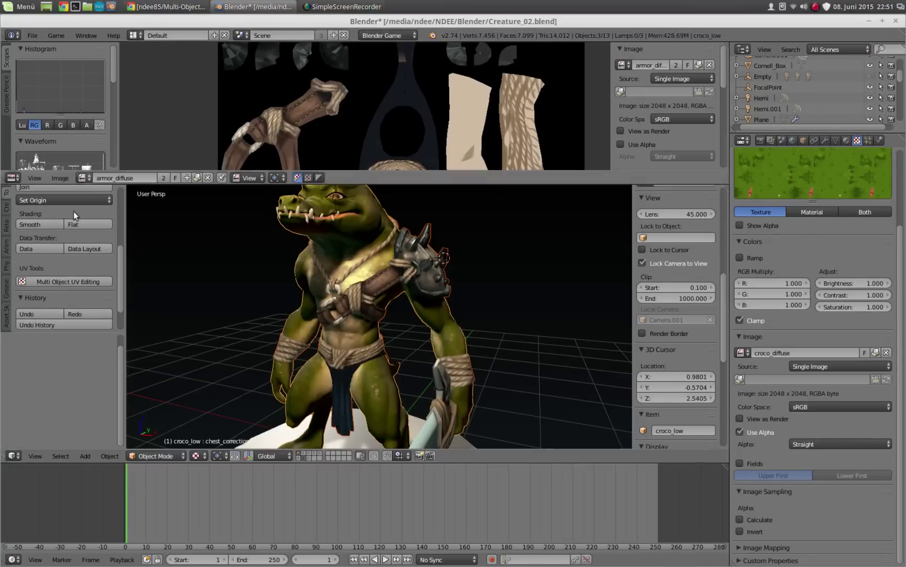
- Run Multi Object UV Editing on the selected pieces and deselect all in the combined mesh
left_click(78, 243)
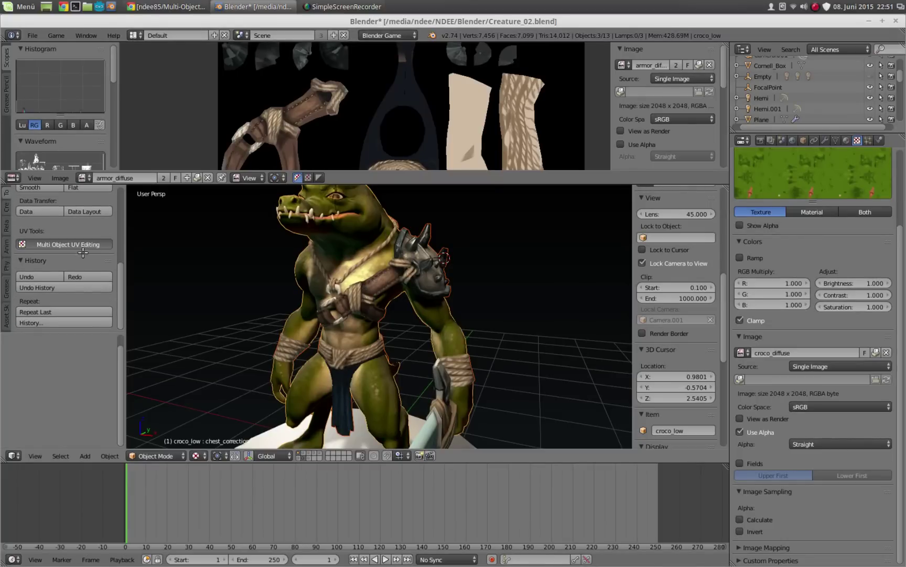
mouse_move(357, 294)
middle_mouse_down()
mouse_move(376, 248)
mouse_move(398, 309)
mouse_move(428, 273)
middle_mouse_up()
key("a")
scroll(428, 273, "down", 3)
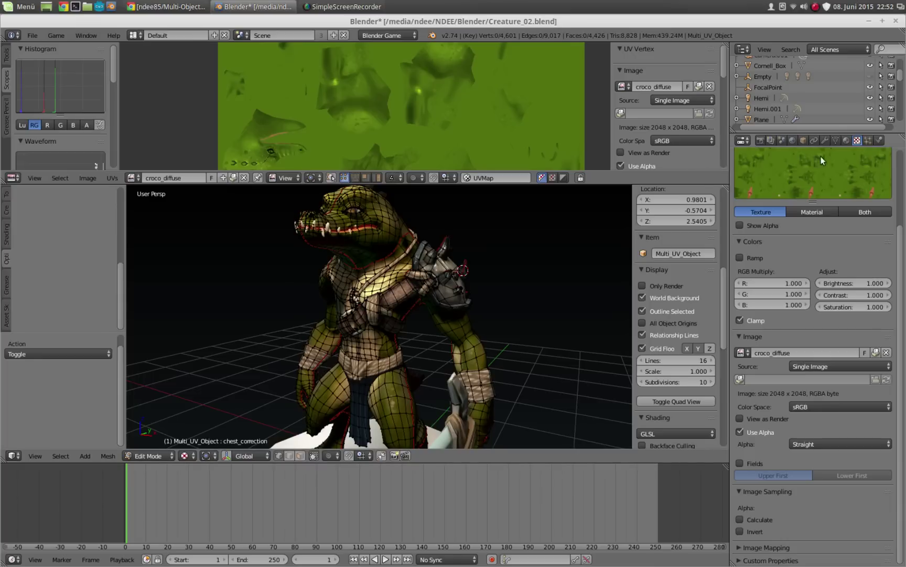
- Add a UV map named 'Final UV' in Object Data properties and select the whole mesh
left_click(837, 140)
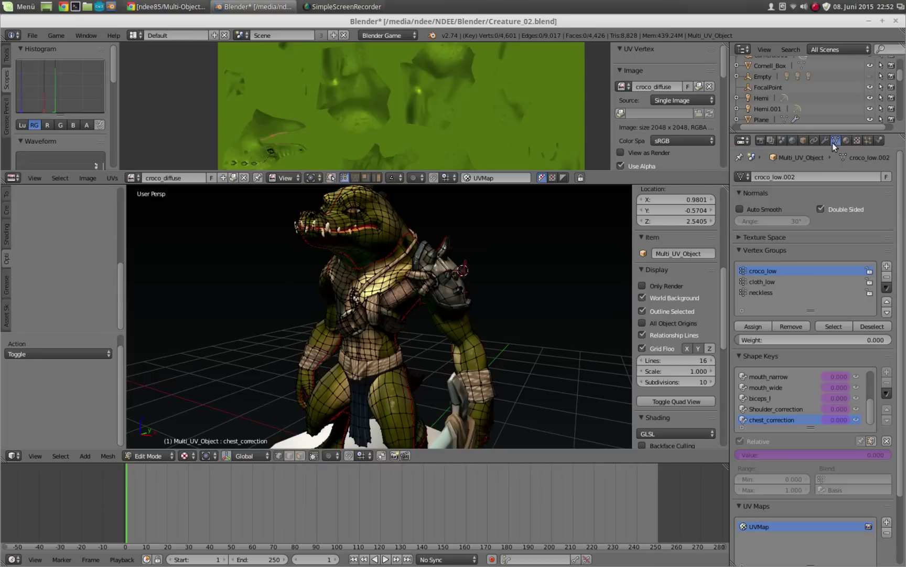
scroll(761, 343, "down", 3)
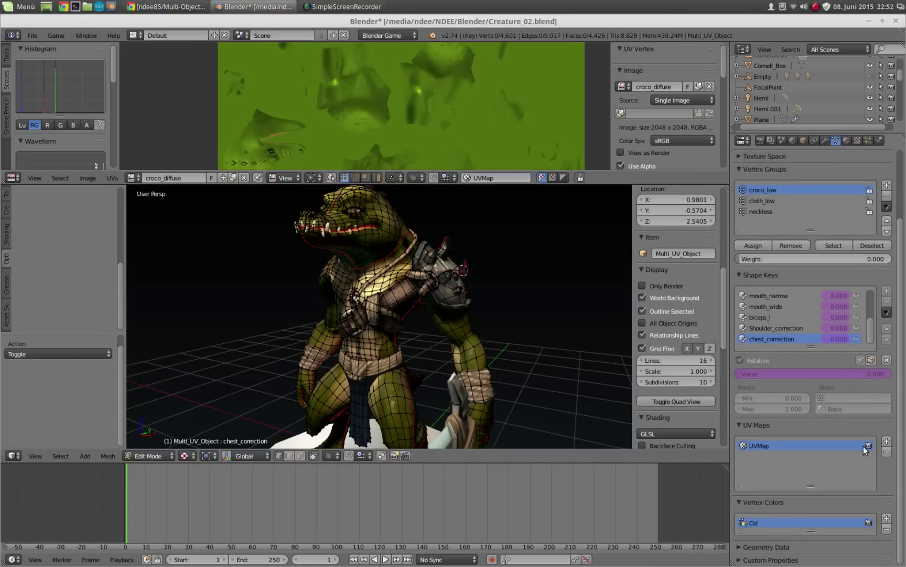
left_click(886, 441)
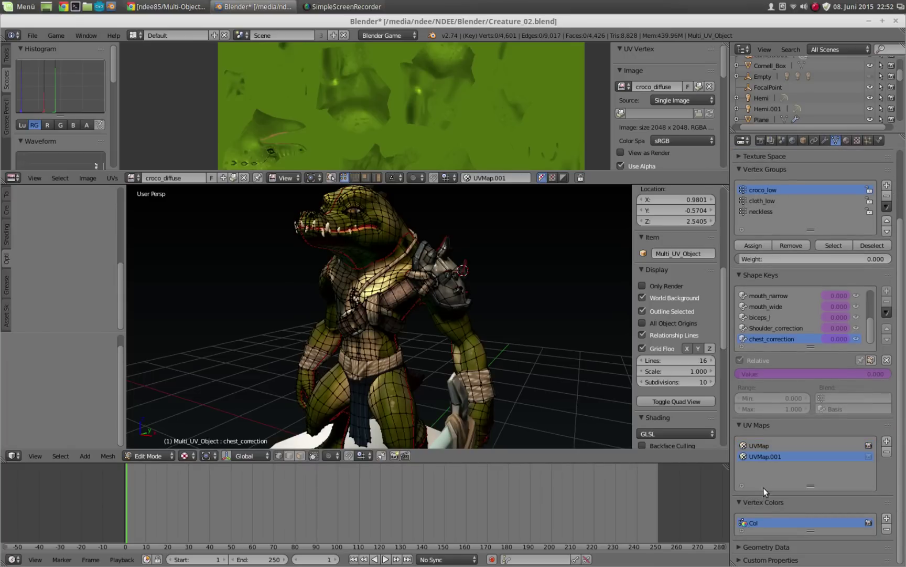
double_click(763, 458)
type("Final")
key("Return")
middle_click_drag(397, 298, 385, 286)
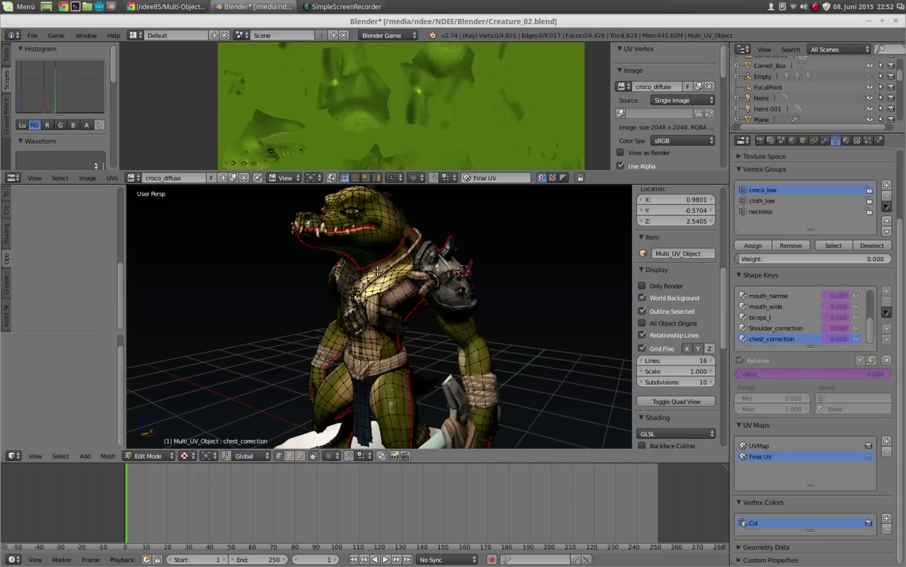
key("a")
key("u")
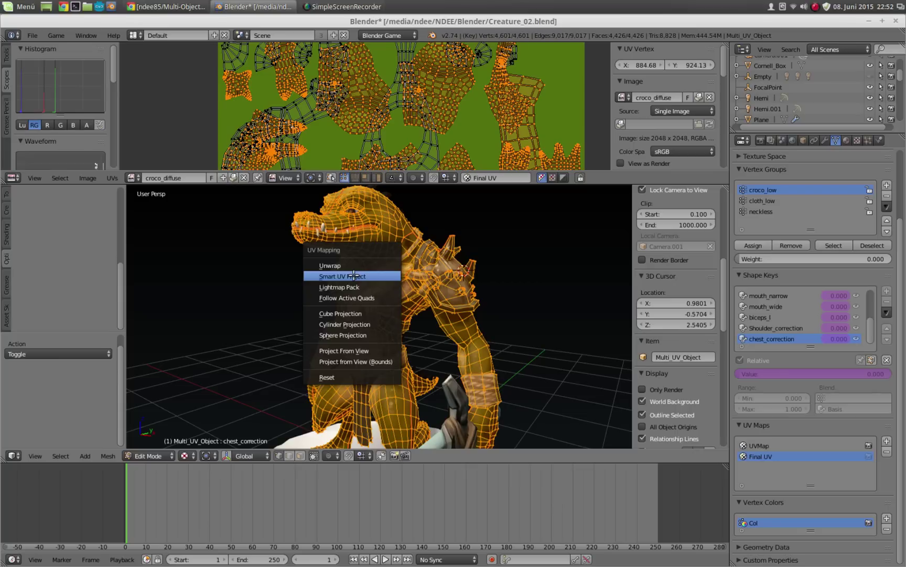
left_click(354, 276)
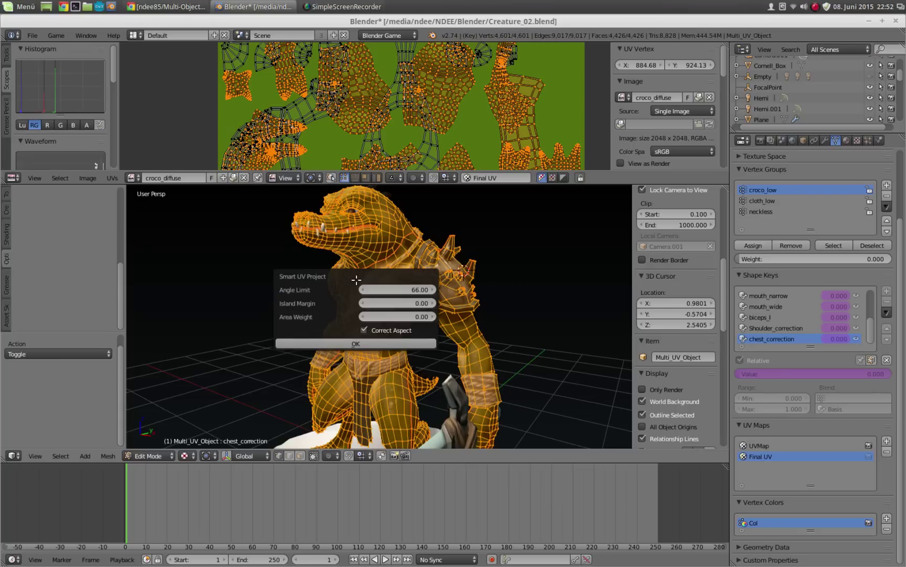
left_click(374, 342)
key("a")
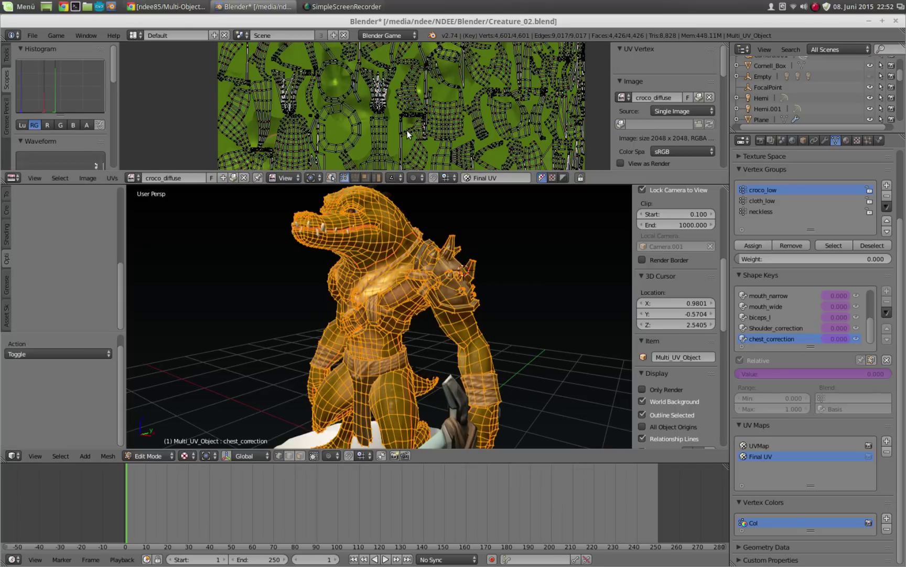
key("a")
key("ctrl+Up")
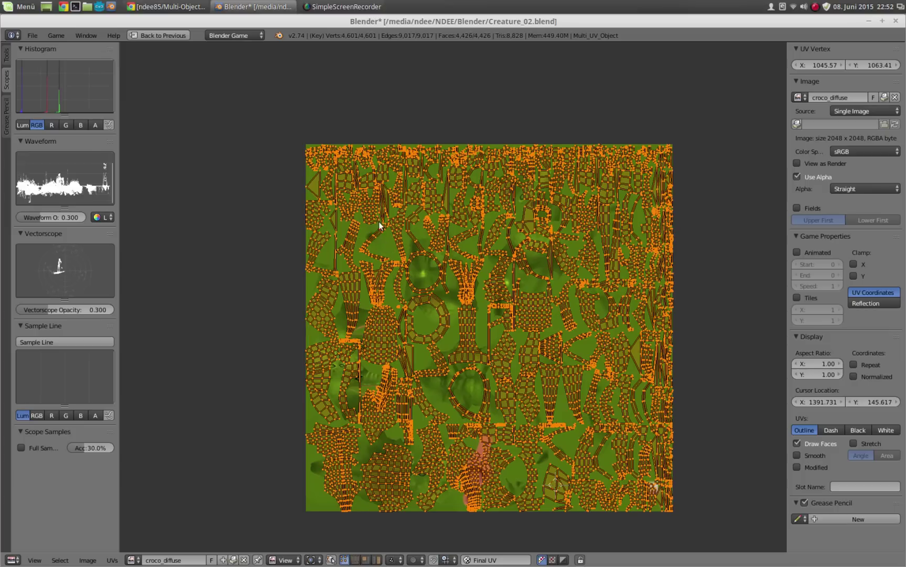
scroll(344, 170, "up", 2)
scroll(370, 157, "up", 1)
scroll(369, 170, "down", 1)
scroll(370, 199, "down", 1)
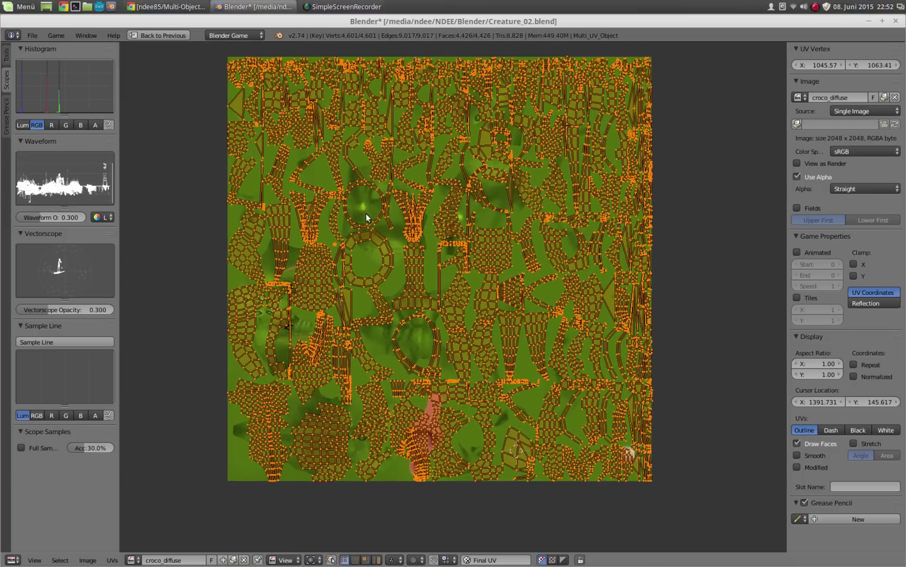
key("ctrl+Up")
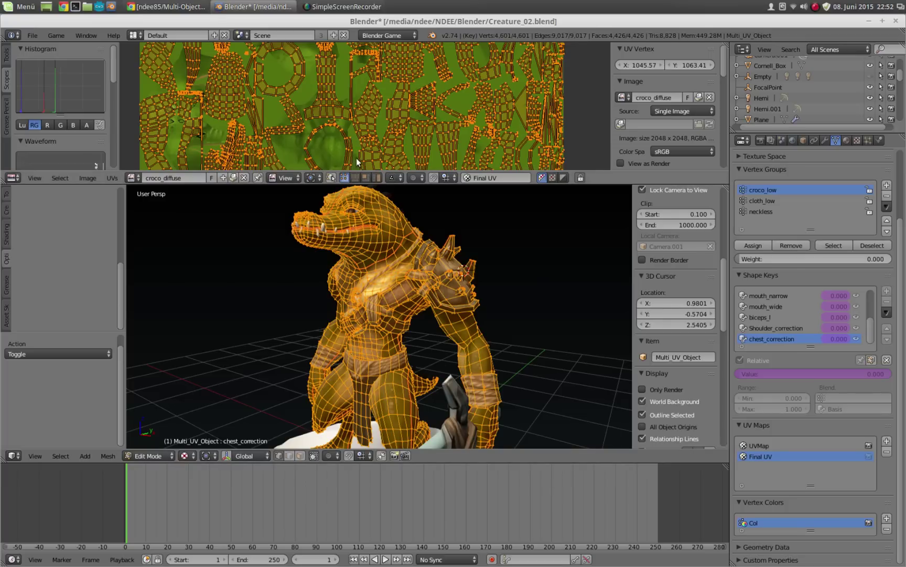
middle_click_drag(365, 272, 381, 284)
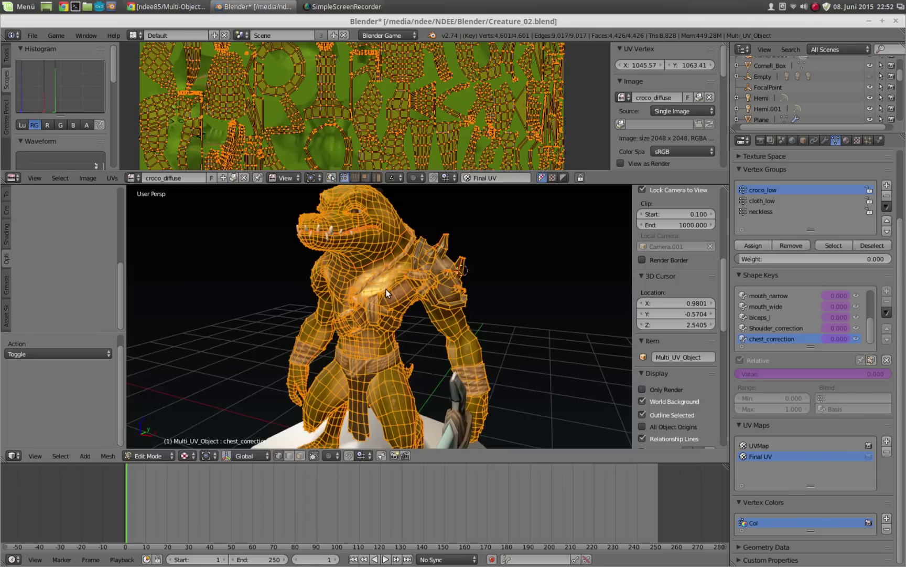
- Exit Multi Object UV Editing, make croco_low active, and enter its Edit Mode
key("Tab")
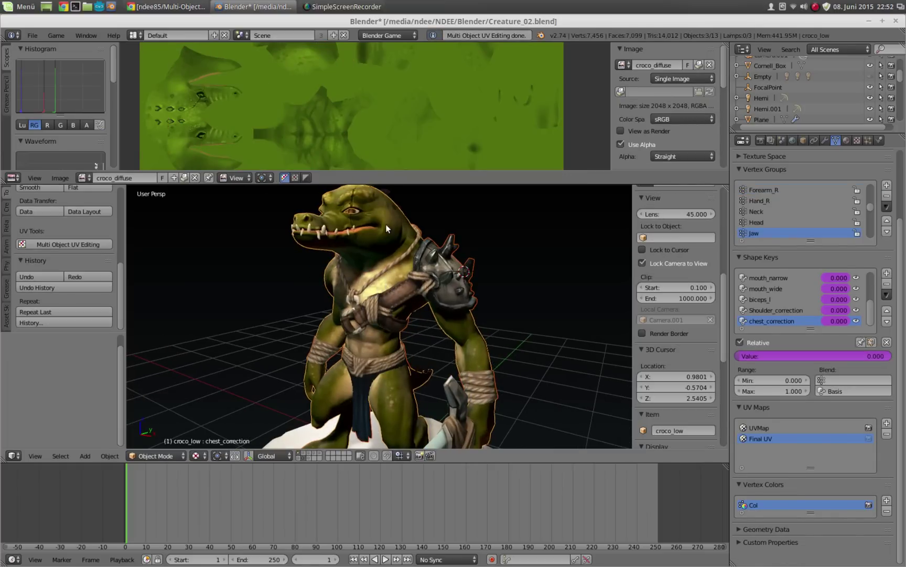
right_click(385, 227)
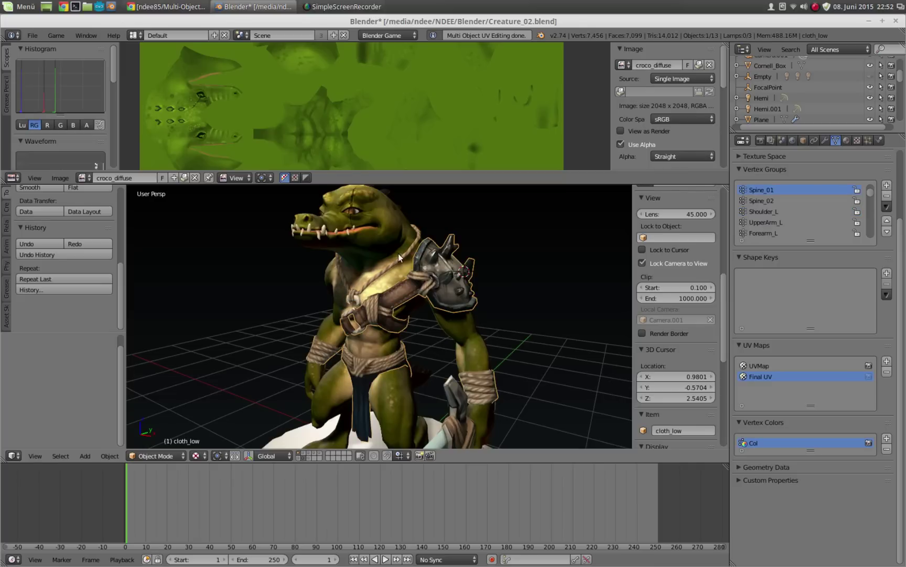
right_click(395, 232)
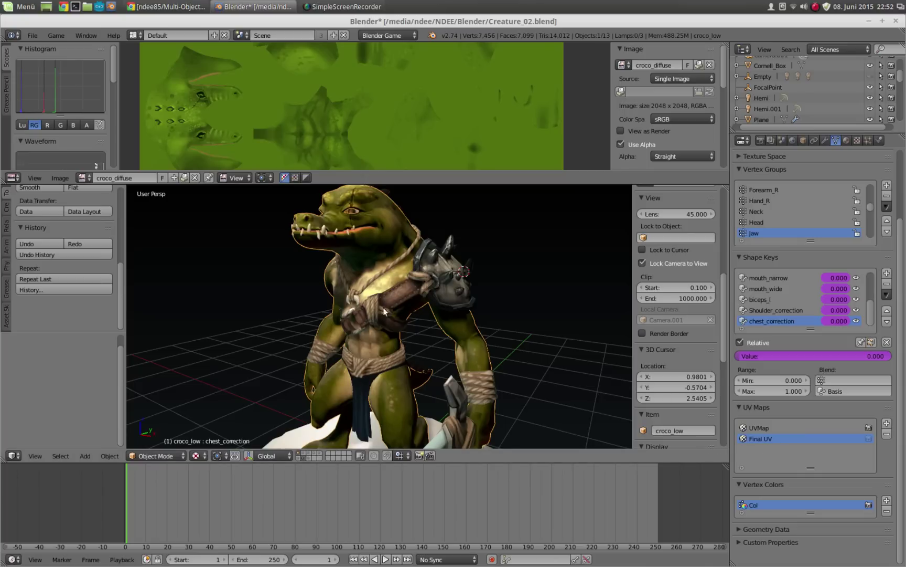
mouse_move(382, 310)
middle_mouse_down()
mouse_move(371, 296)
mouse_move(401, 303)
mouse_move(392, 282)
mouse_move(386, 306)
middle_mouse_up()
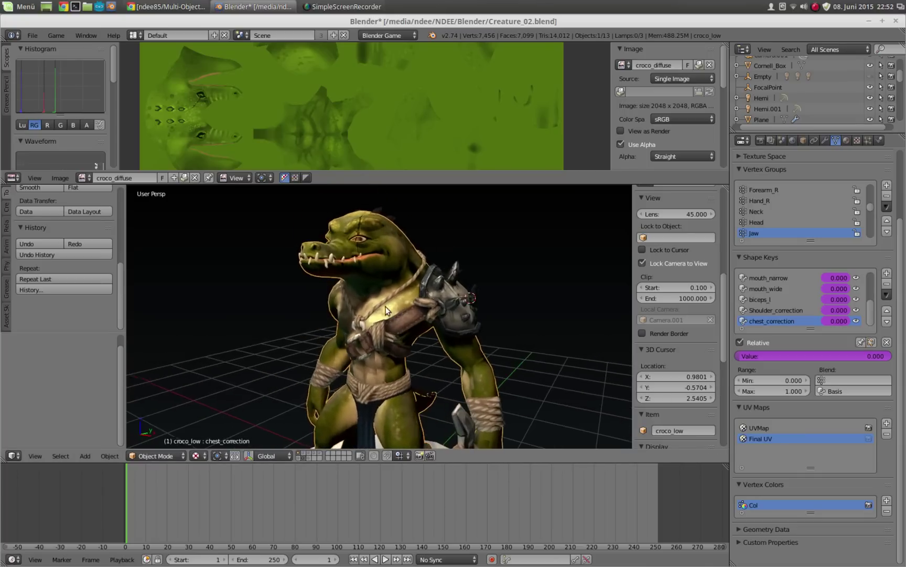
key("Tab")
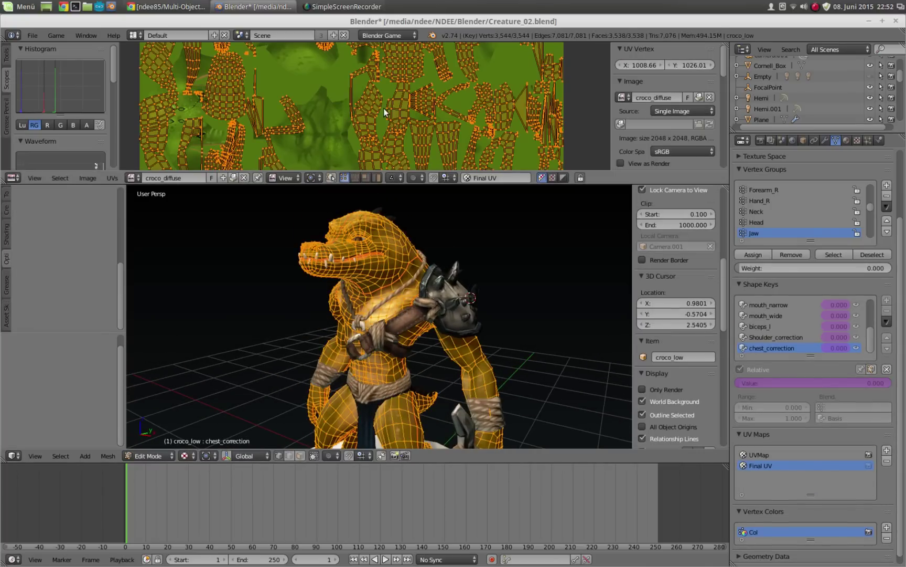
- Inspect croco_low's UVs in a maximized UV editor, then restore the layout and exit Edit Mode
key("ctrl+Up")
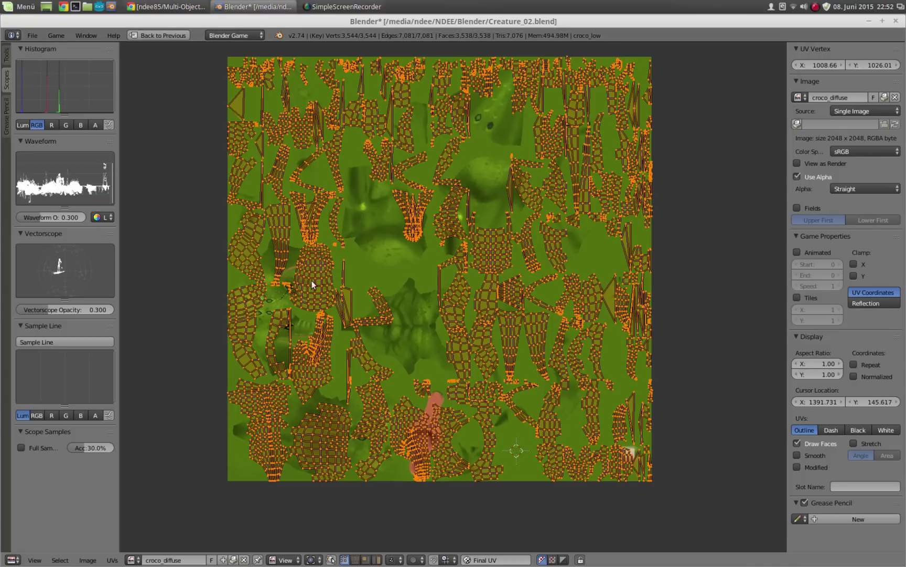
key("ctrl+Down")
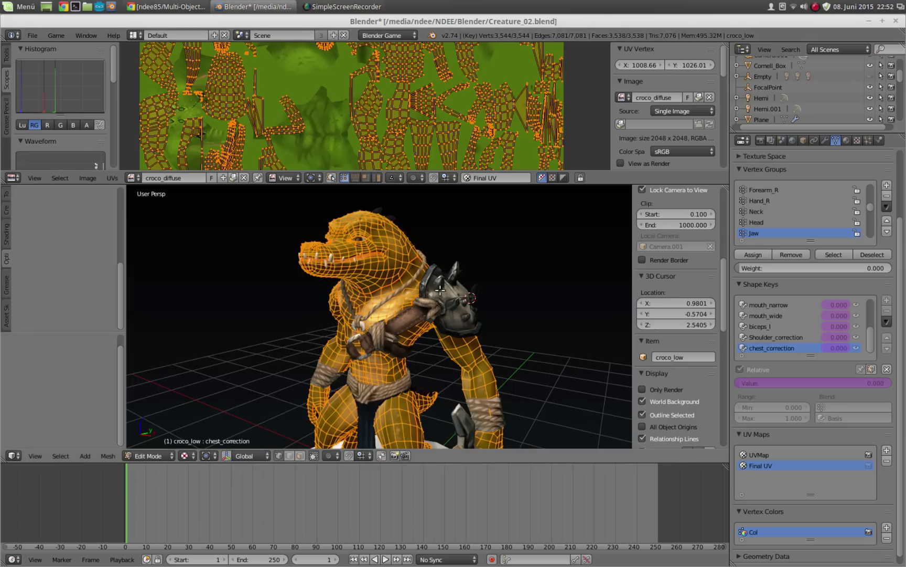
key("Tab")
- Check cloth_low's UVs in Edit Mode, then select the neckless
right_click(439, 286)
key("Tab")
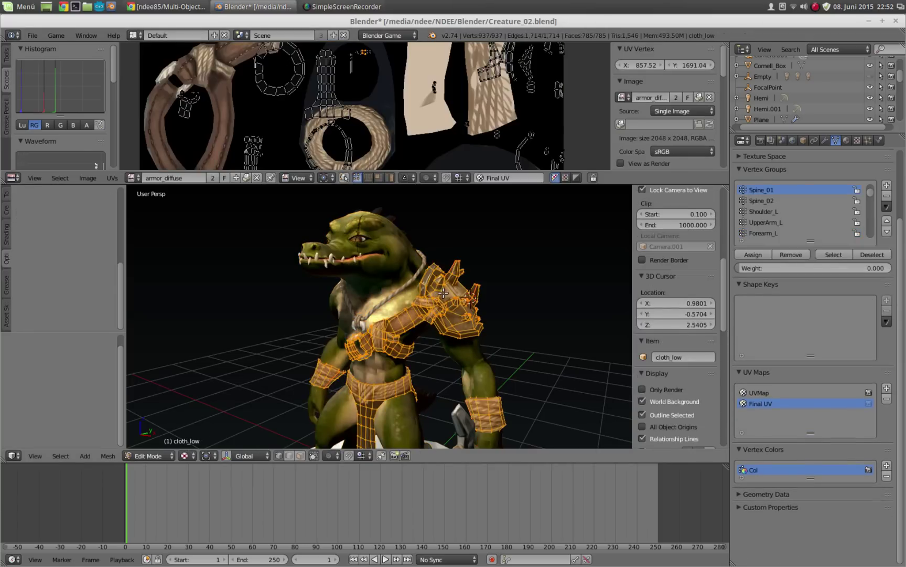
key("Tab")
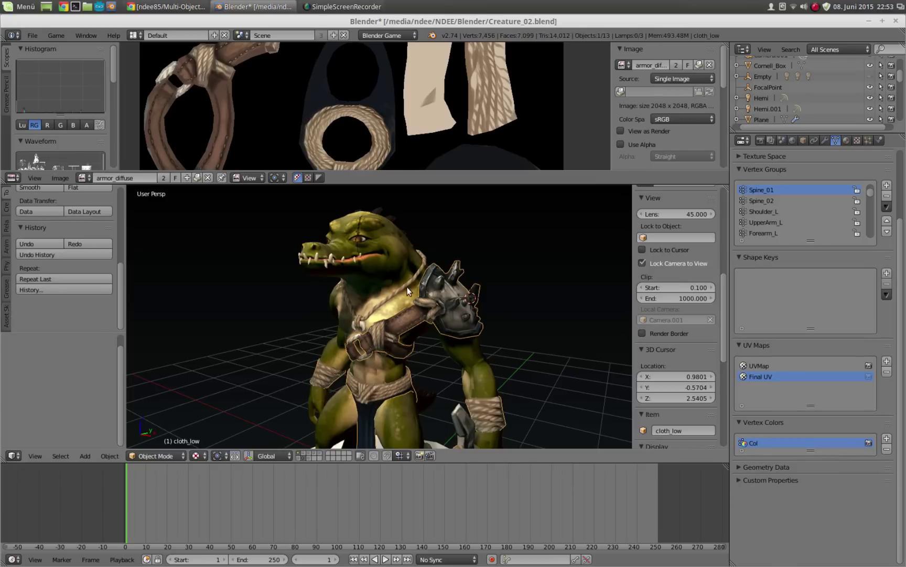
right_click(410, 285)
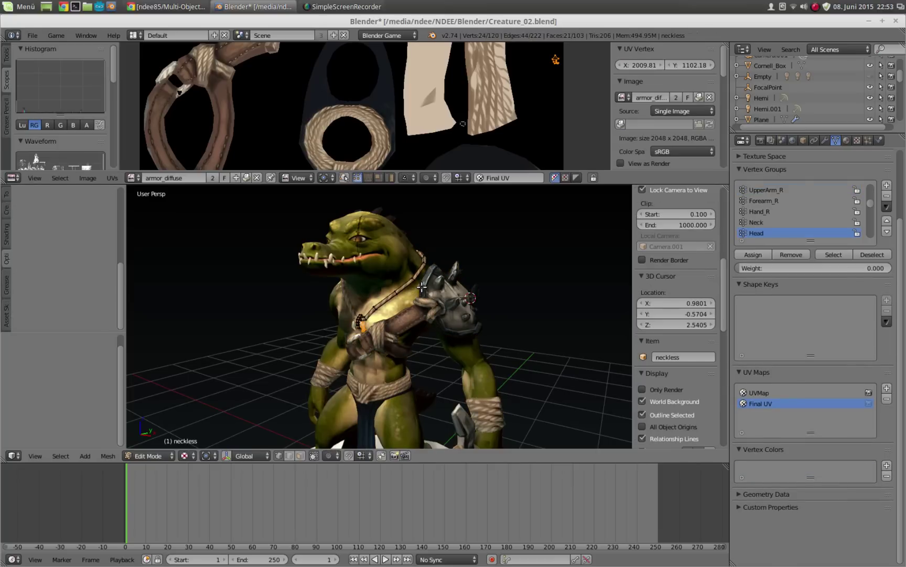
key("ctrl+Up")
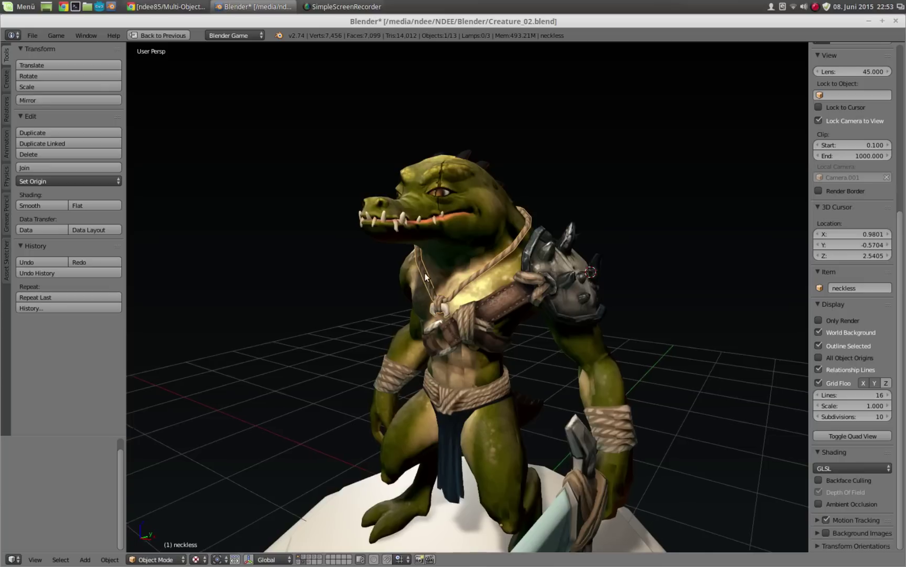
middle_click_drag(398, 279, 394, 300)
right_click(394, 300)
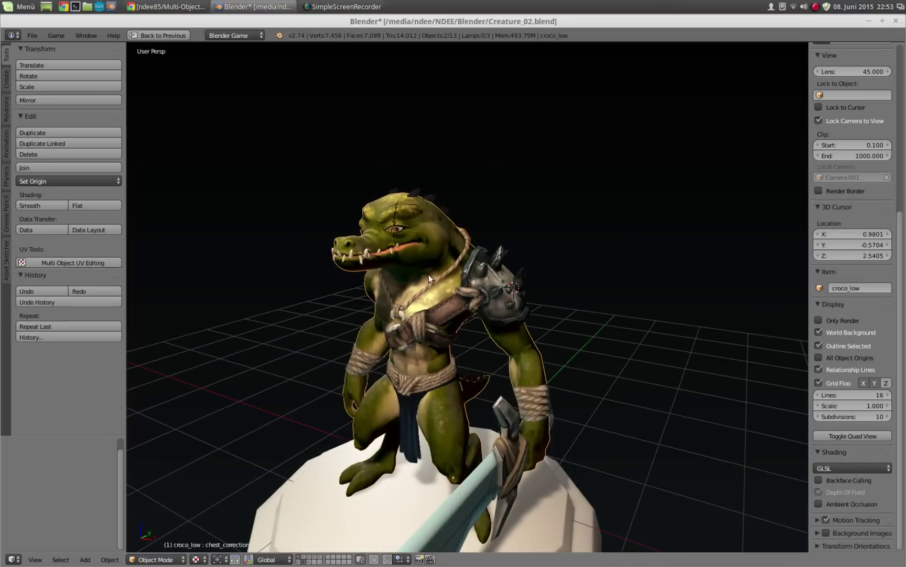
right_click(480, 277)
mouse_move(426, 281)
middle_mouse_down()
mouse_move(442, 285)
mouse_move(175, 262)
middle_mouse_up()
key("g")
right_click(441, 285)
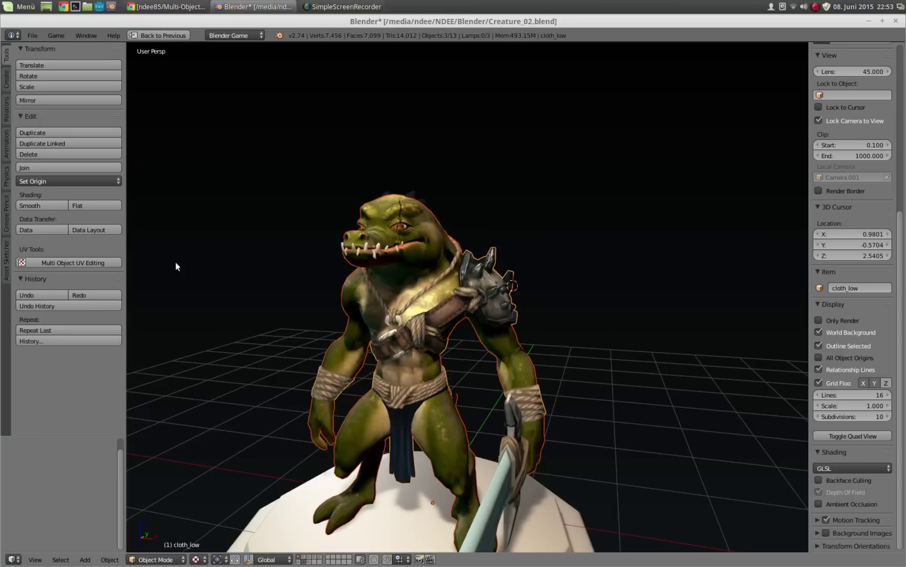
left_click(85, 261)
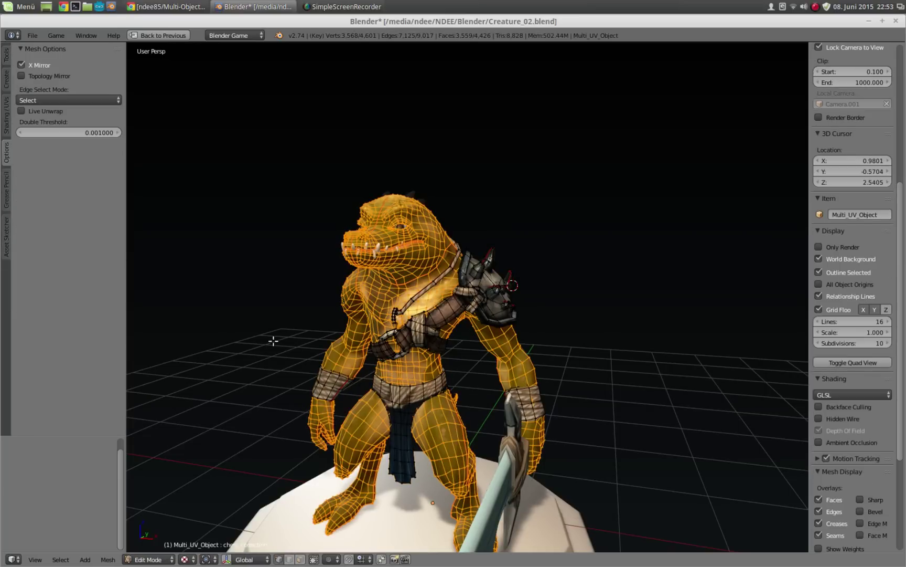
middle_click_drag(415, 306, 421, 305)
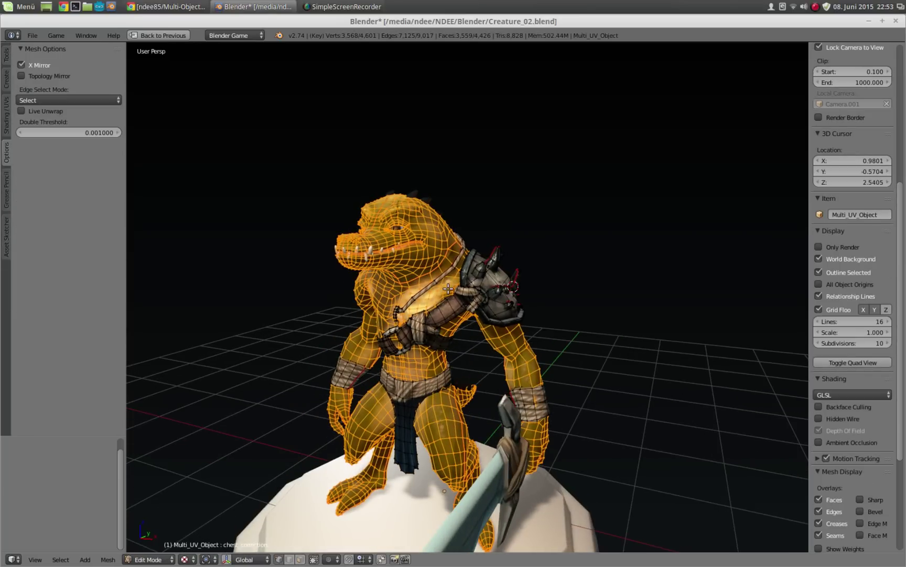
mouse_move(441, 295)
middle_mouse_down()
mouse_move(408, 298)
mouse_move(424, 286)
middle_mouse_up()
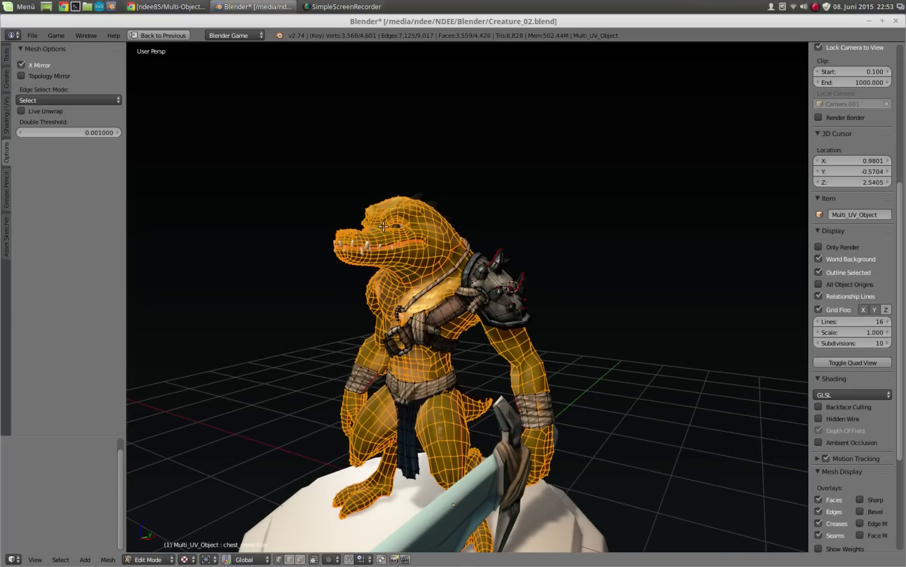
middle_click_drag(394, 311, 410, 311)
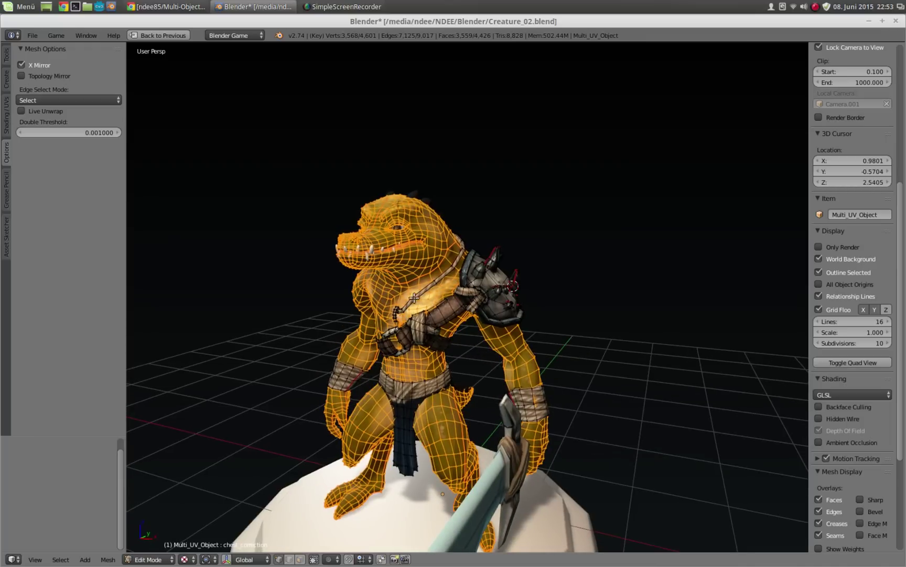
key("Tab")
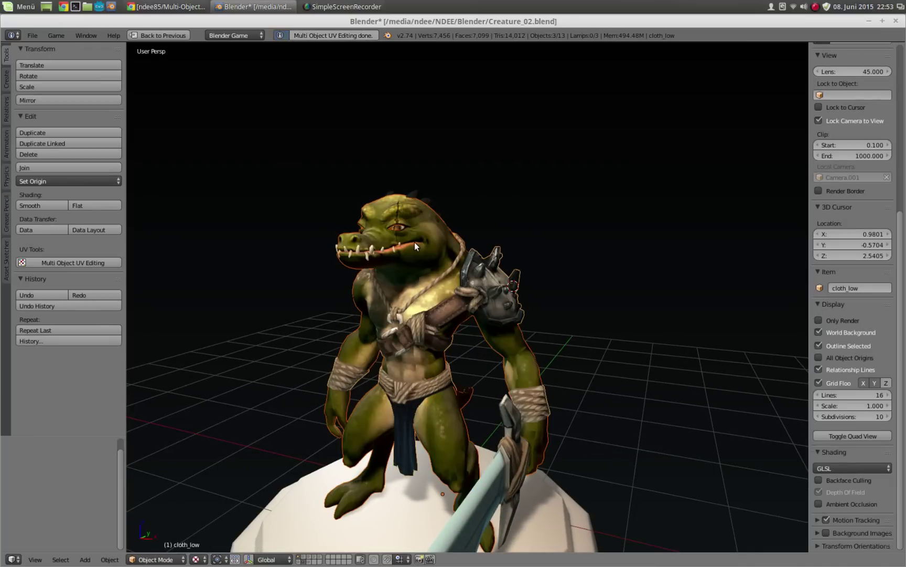
right_click(429, 288)
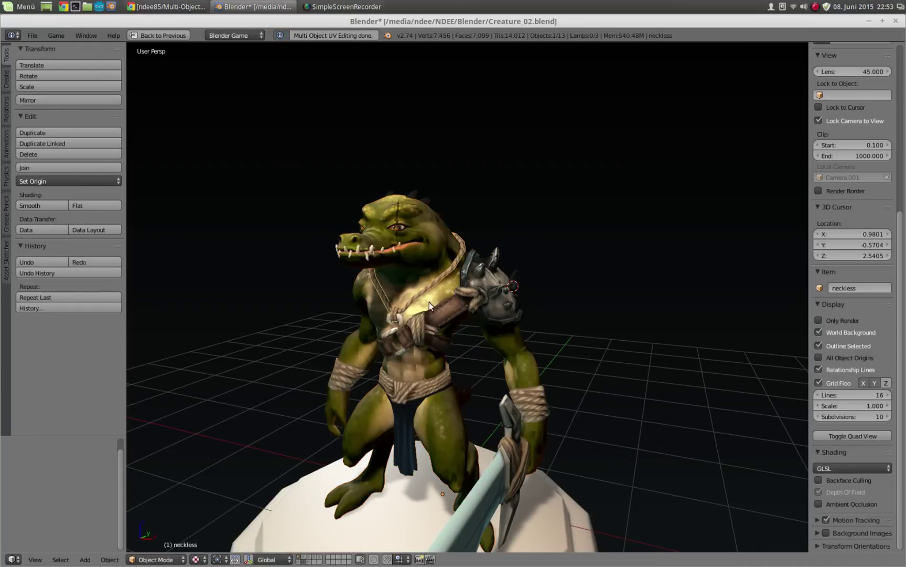
mouse_move(431, 280)
middle_mouse_down()
mouse_move(400, 285)
mouse_move(435, 288)
mouse_move(401, 283)
middle_mouse_up()
- Restore the layout, add croco_low and cloth_low, run Multi Object UV Editing, and select all
key("ctrl+Up")
right_click(408, 314)
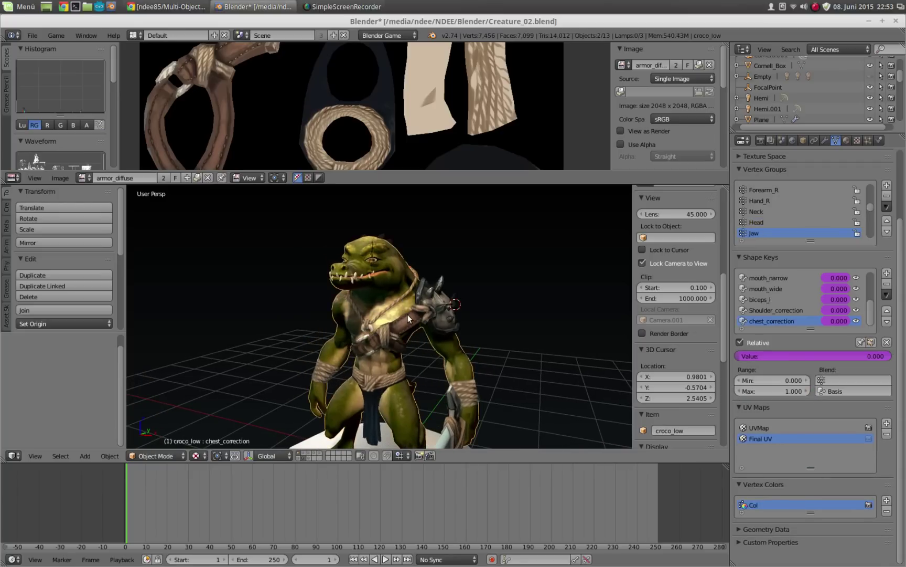
right_click(408, 314, "shift")
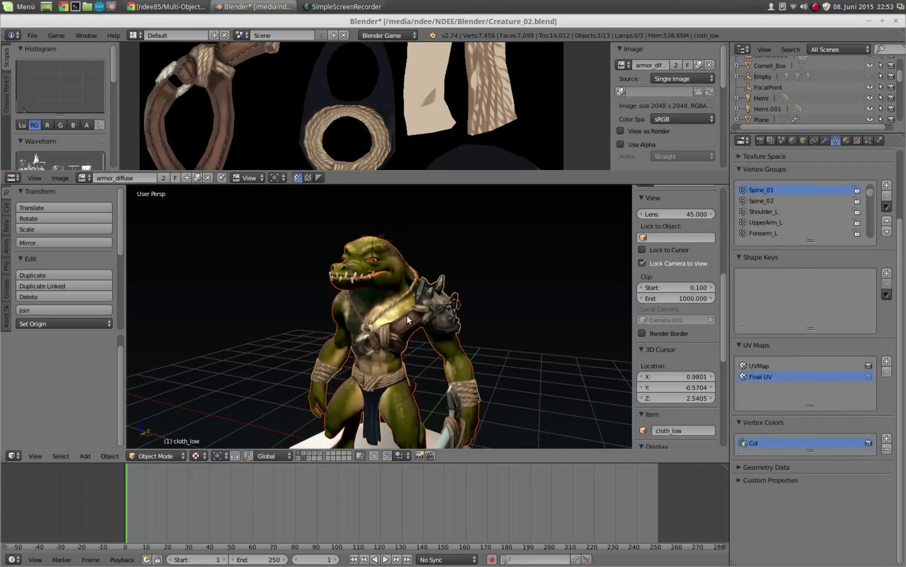
mouse_move(407, 315)
middle_mouse_down()
mouse_move(397, 292)
mouse_move(403, 277)
mouse_move(411, 310)
middle_mouse_up()
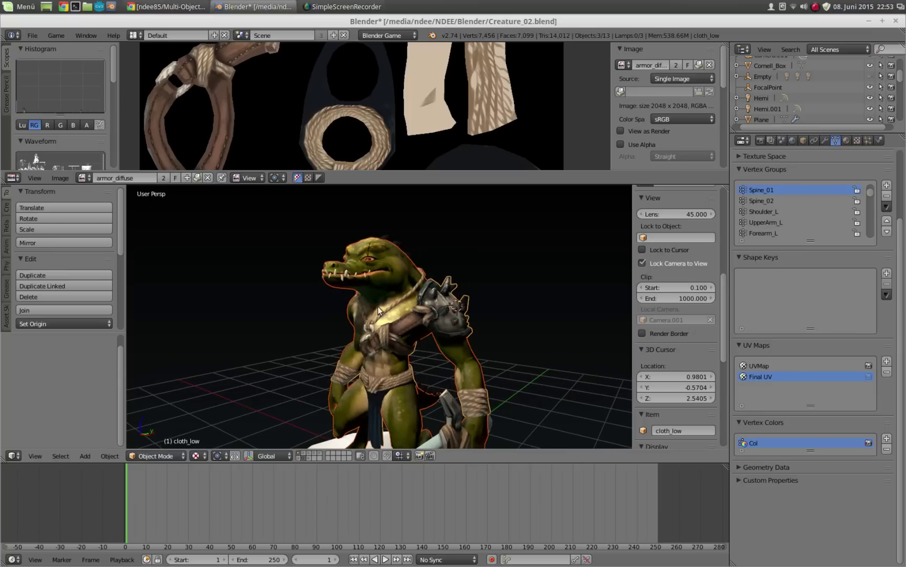
scroll(54, 243, "down", 2)
scroll(54, 243, "down", 5)
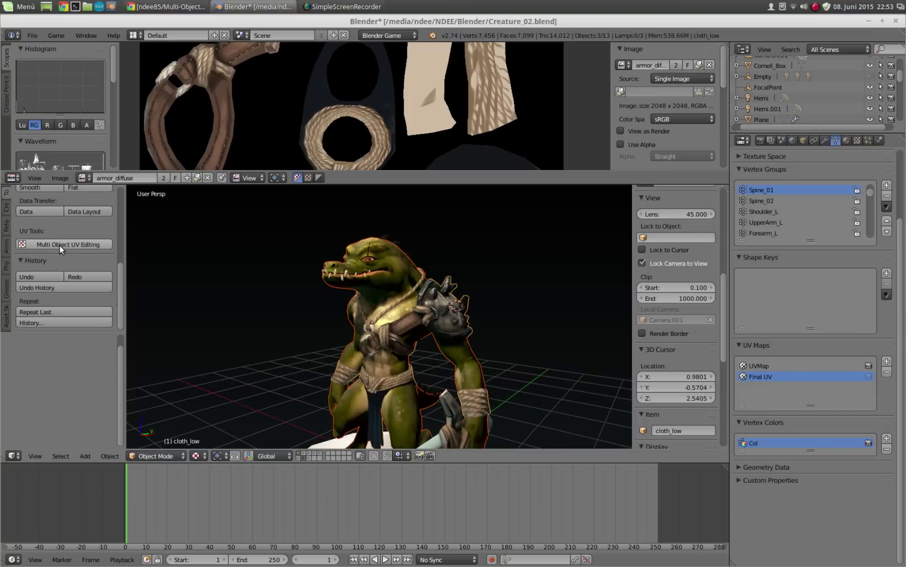
left_click(59, 244)
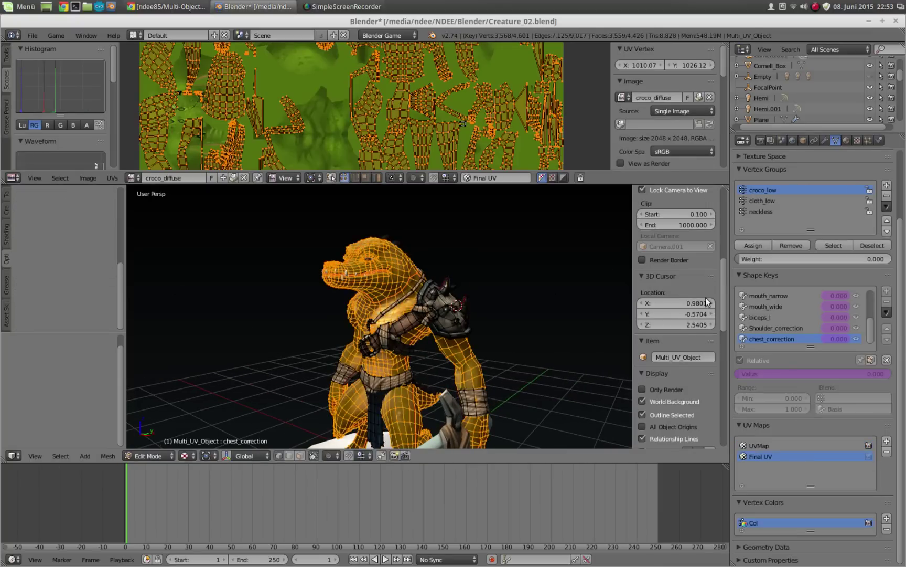
key("a")
key("a")
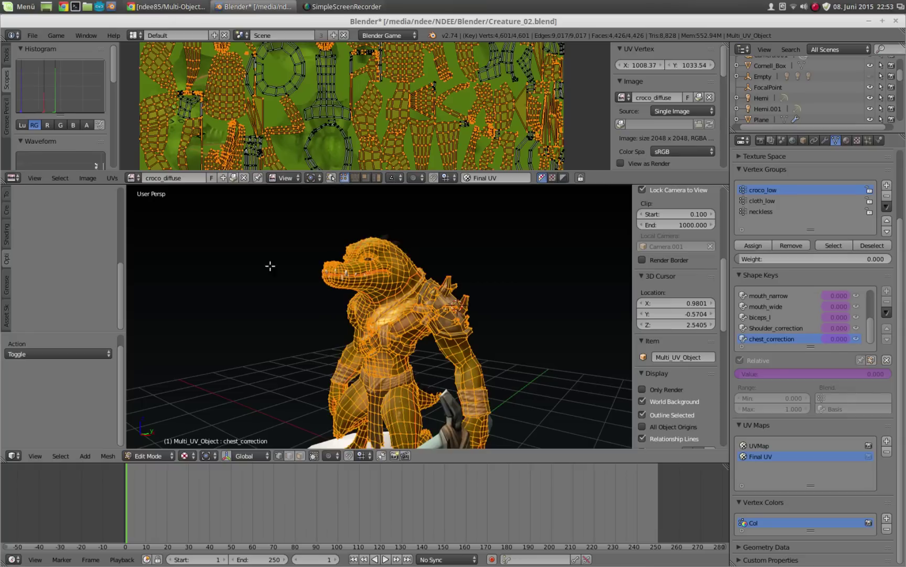
- Create a blank 1024×1024 image named 'render' in the UV/Image editor
left_click(131, 177)
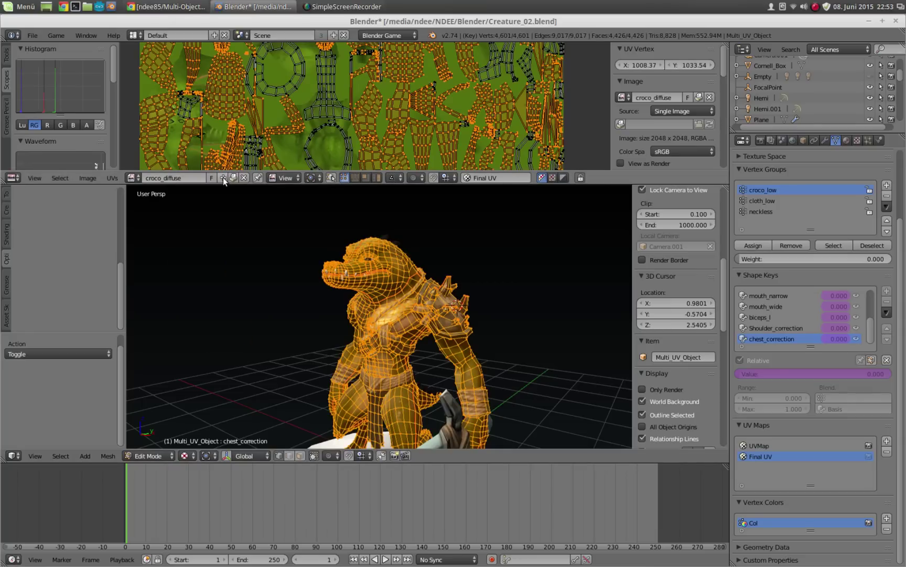
left_click(223, 177)
type("render")
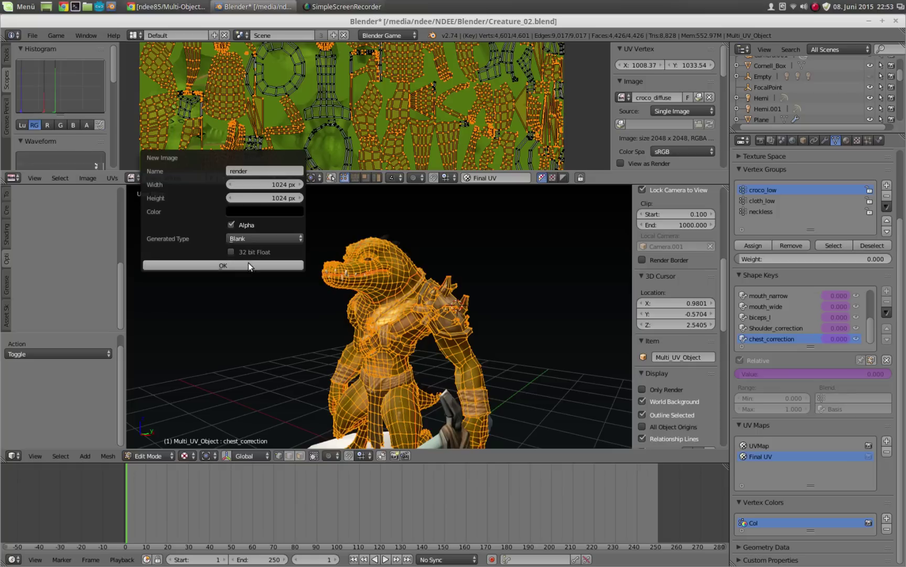
left_click(250, 264)
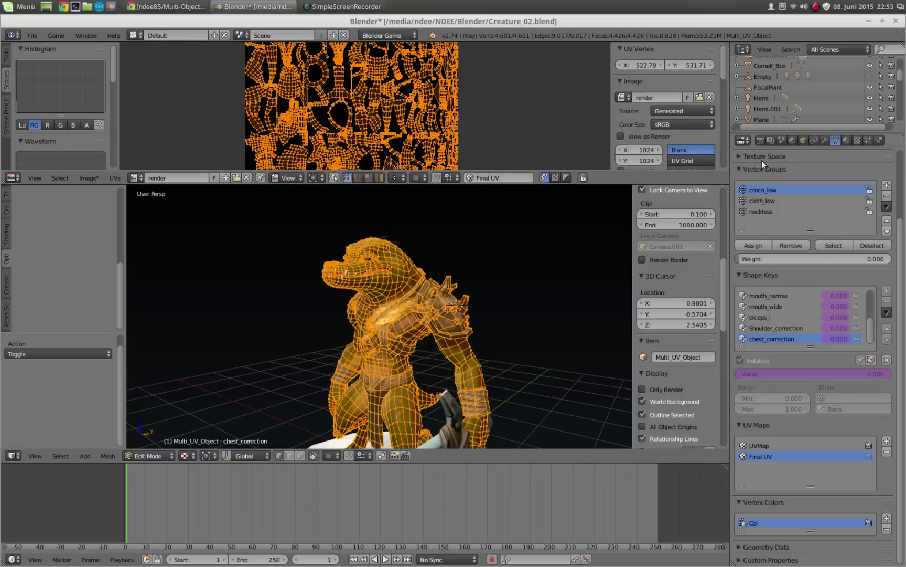
- Turn off Selected to Active, set Bake Mode to Full Render, and start the bake
left_click(761, 140)
left_click(135, 177)
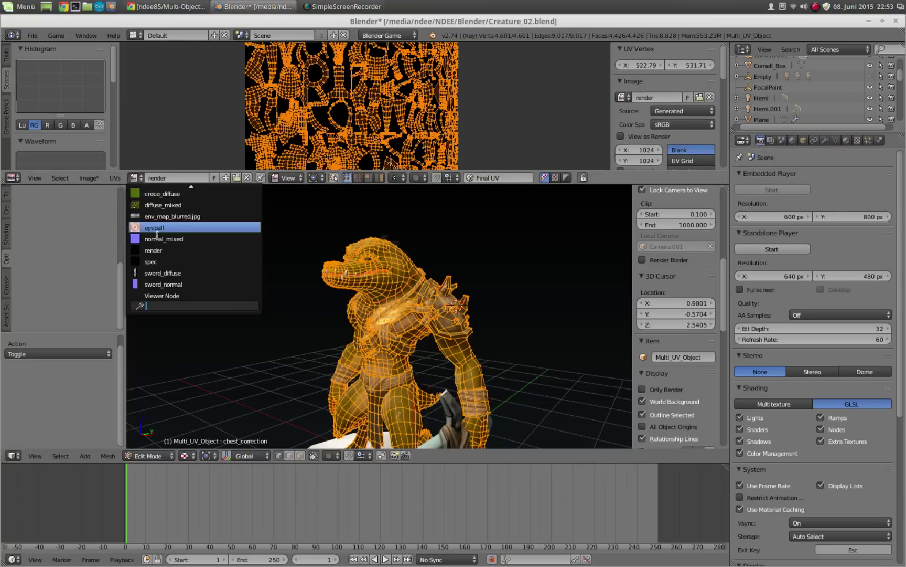
scroll(793, 492, "down", 8)
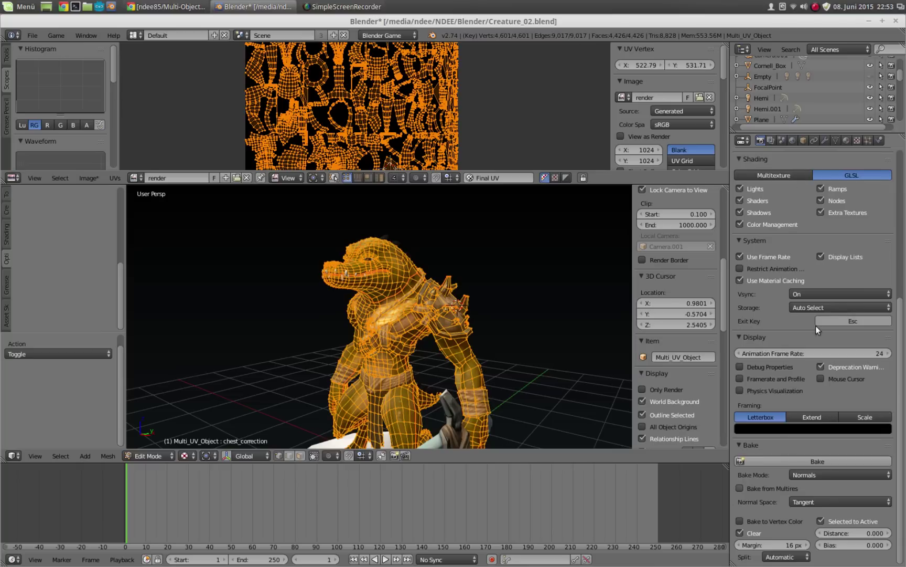
left_click(820, 521)
left_click(812, 503)
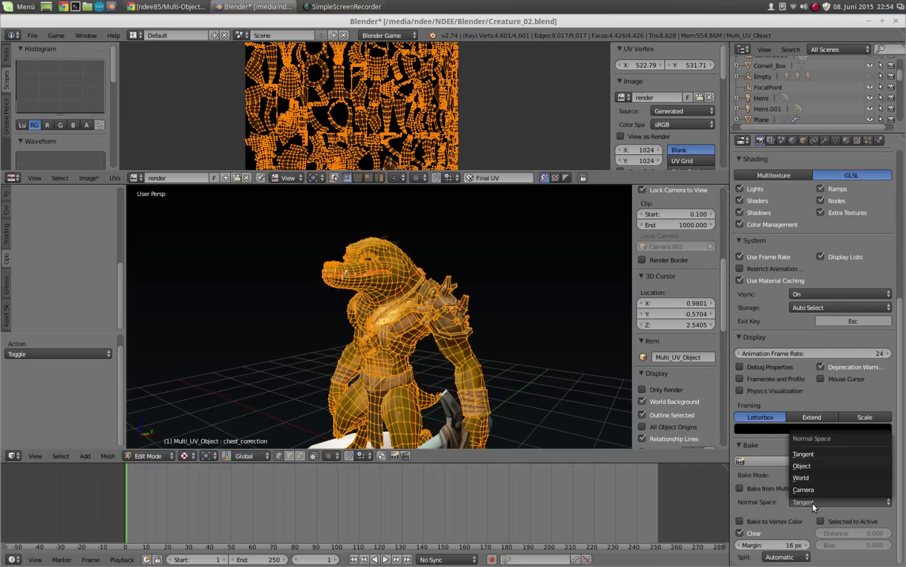
left_click(808, 475)
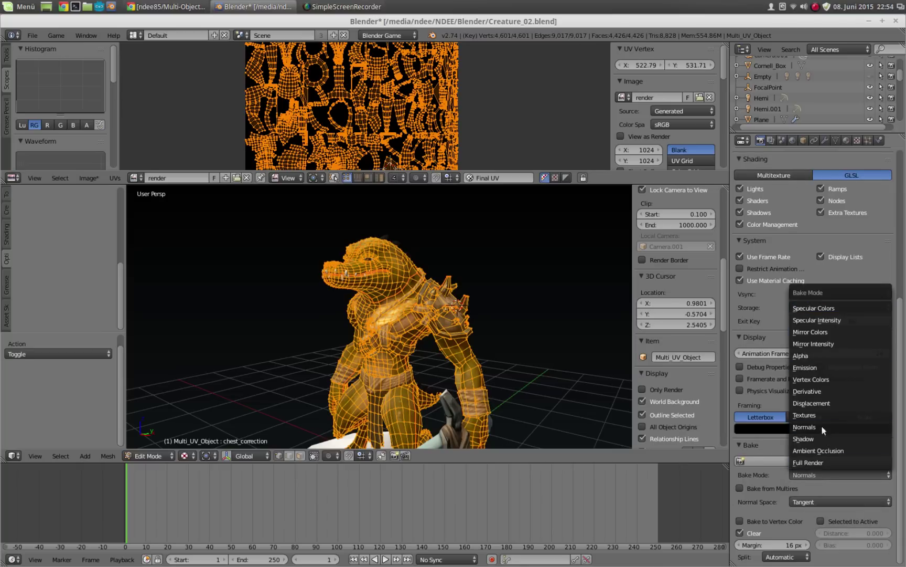
left_click(816, 465)
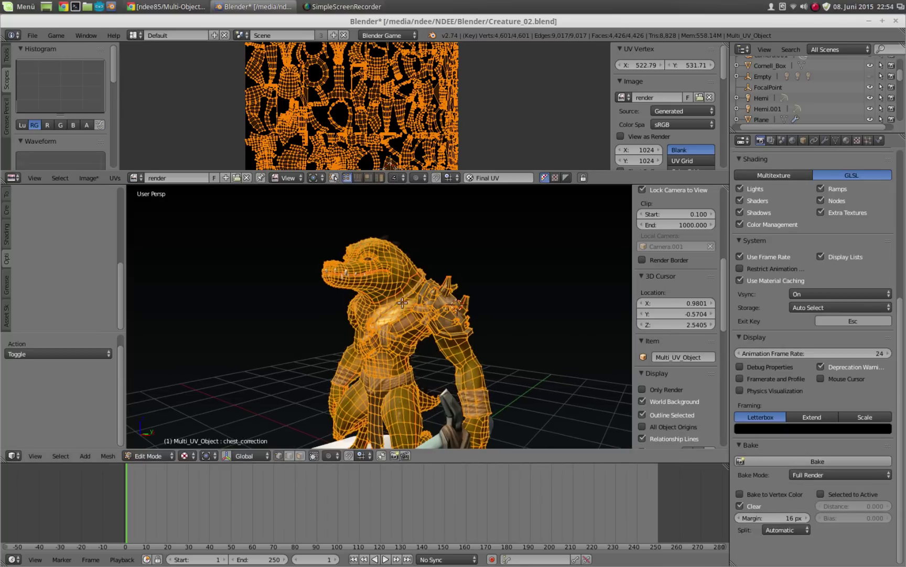
middle_click_drag(397, 298, 321, 323)
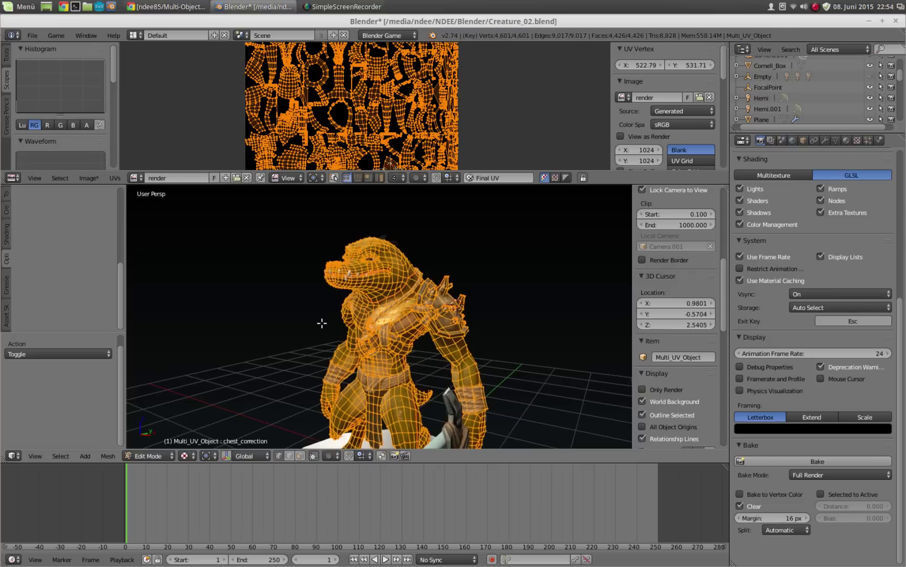
left_click(782, 462)
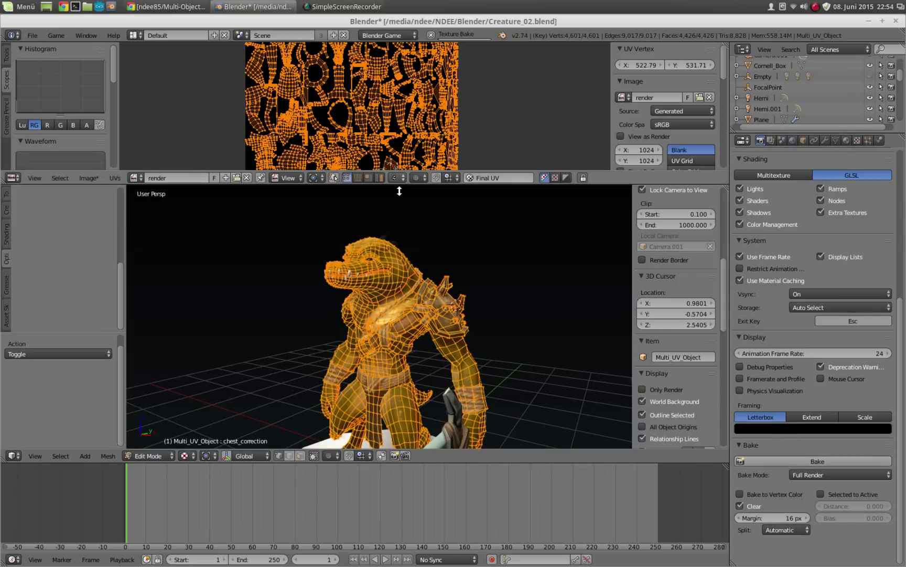
- Watch the full-render bake fill the 'render' image, then restore the layout and exit edit mode
key("ctrl+Up")
scroll(425, 189, "up", 1)
scroll(429, 189, "up", 1)
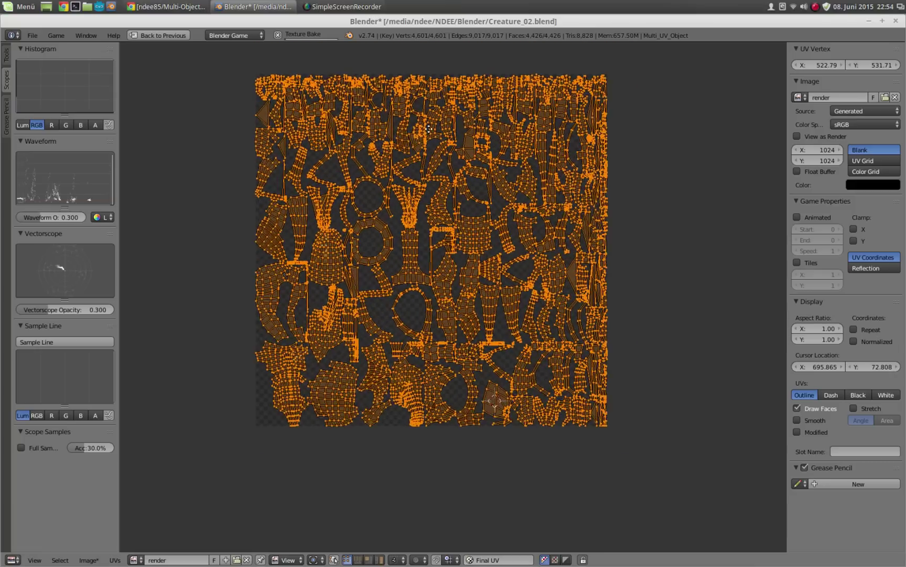
scroll(432, 191, "up", 1)
middle_click_drag(433, 190, 430, 230)
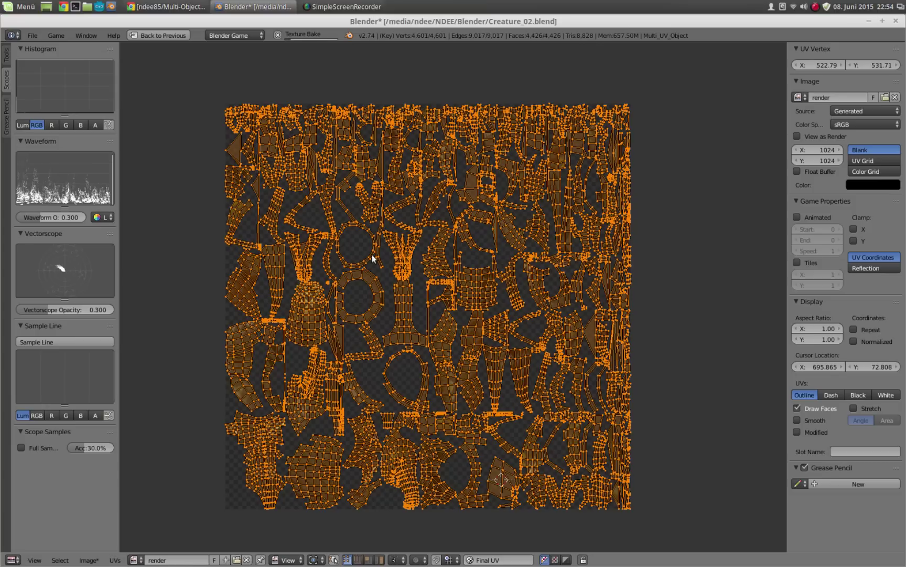
scroll(386, 262, "down", 2, "ctrl")
scroll(397, 266, "down", 3, "ctrl")
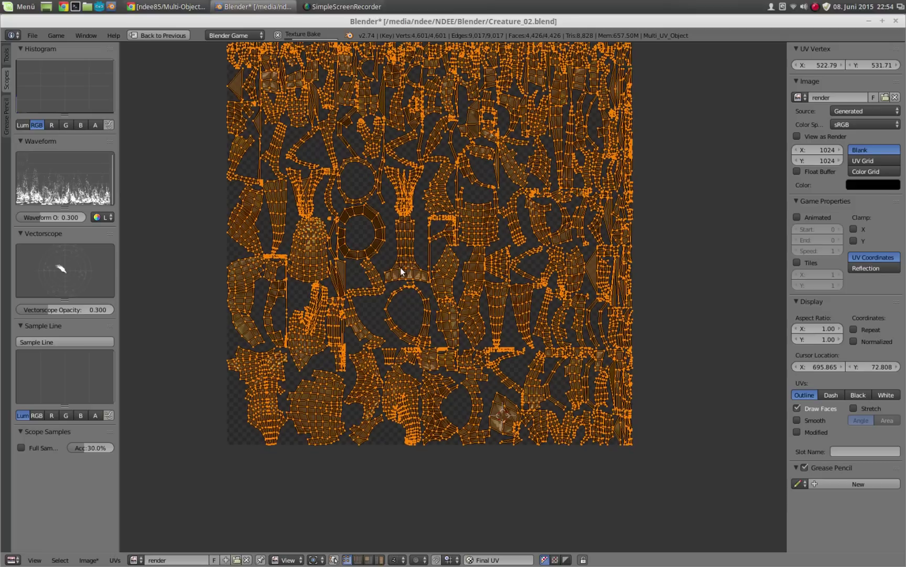
key("ctrl+Up")
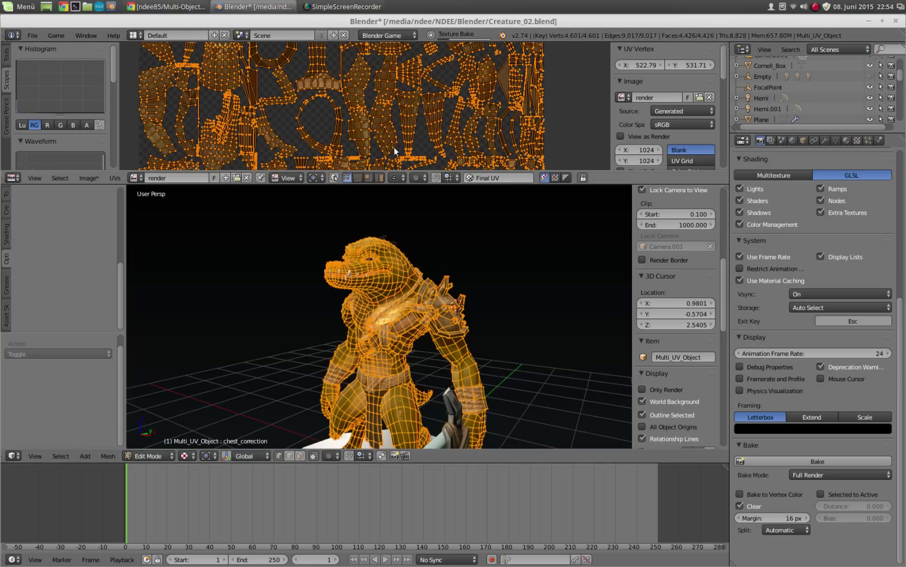
key("ctrl+Up")
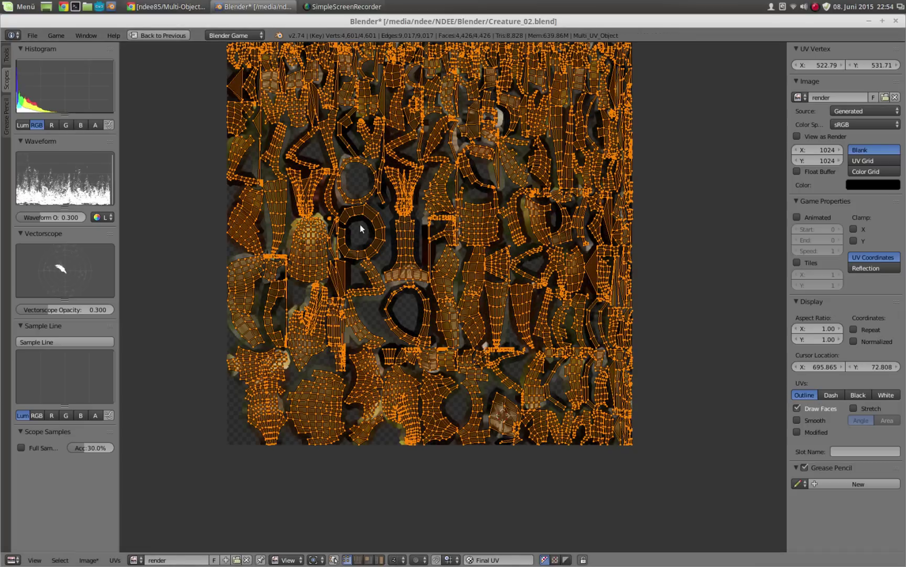
key("ctrl+Up")
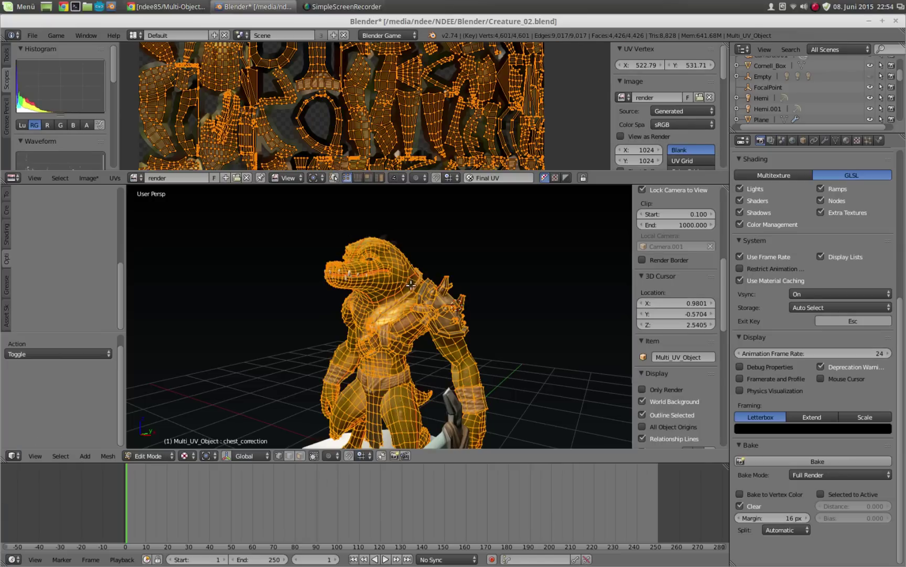
key("Tab")
- Inspect the baked 'render' image full-screen, then return to the 3D view layout
key("ctrl+Up")
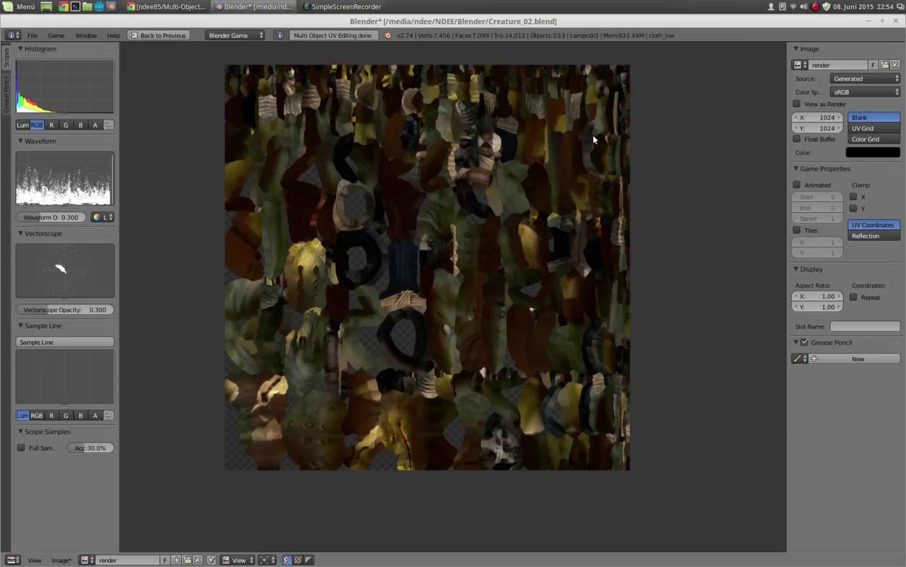
key("ctrl+Up")
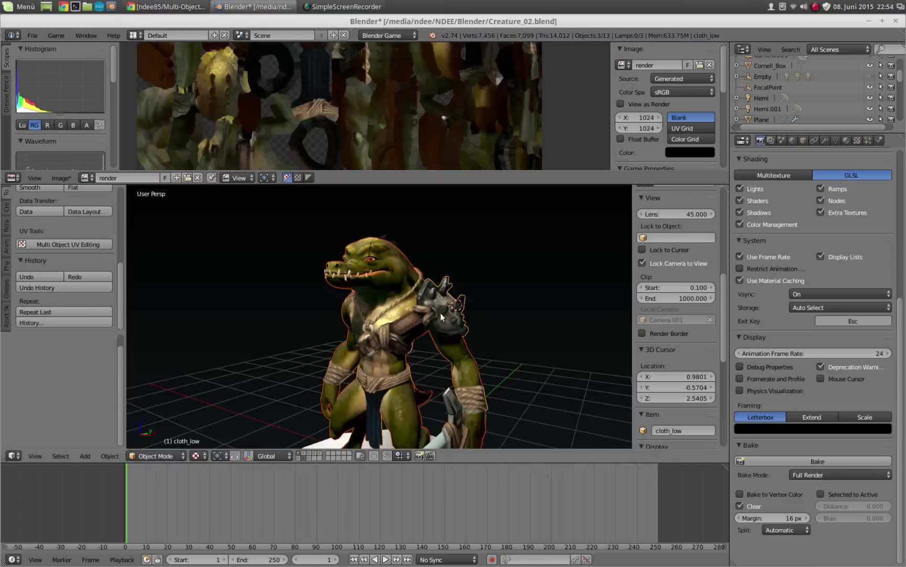
right_click(400, 263)
key("g")
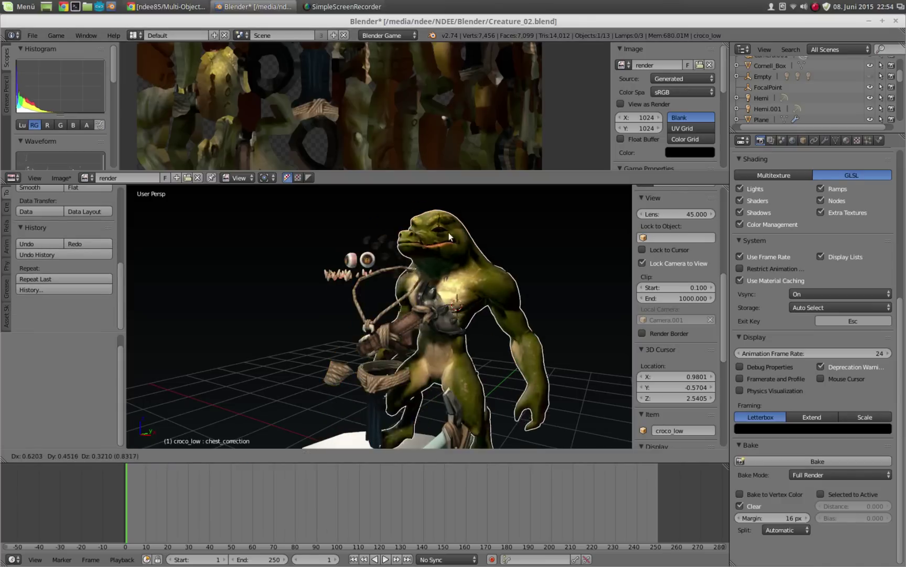
right_click(466, 293)
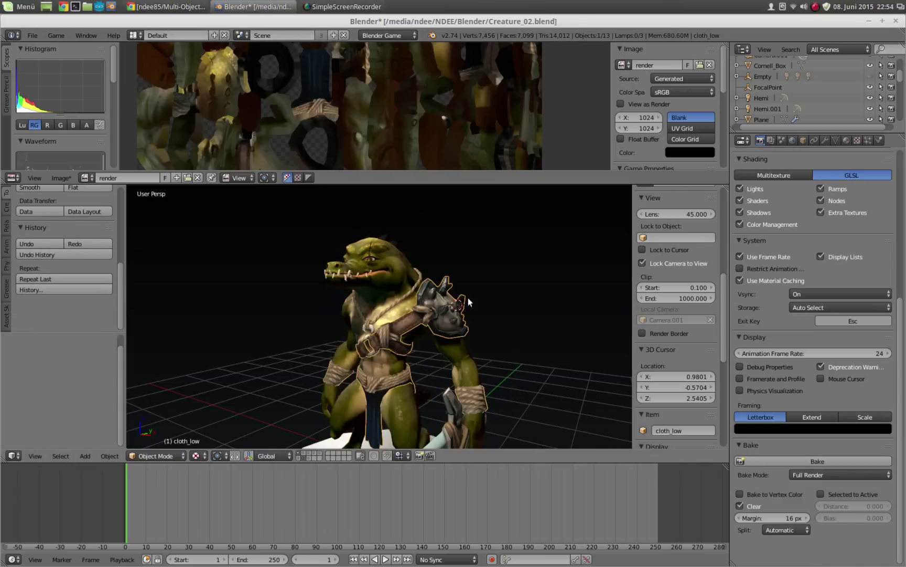
- Select the neckless object, check its material and Final UV map, and maximize the 3D view
right_click(375, 327)
middle_click_drag(374, 326, 402, 318)
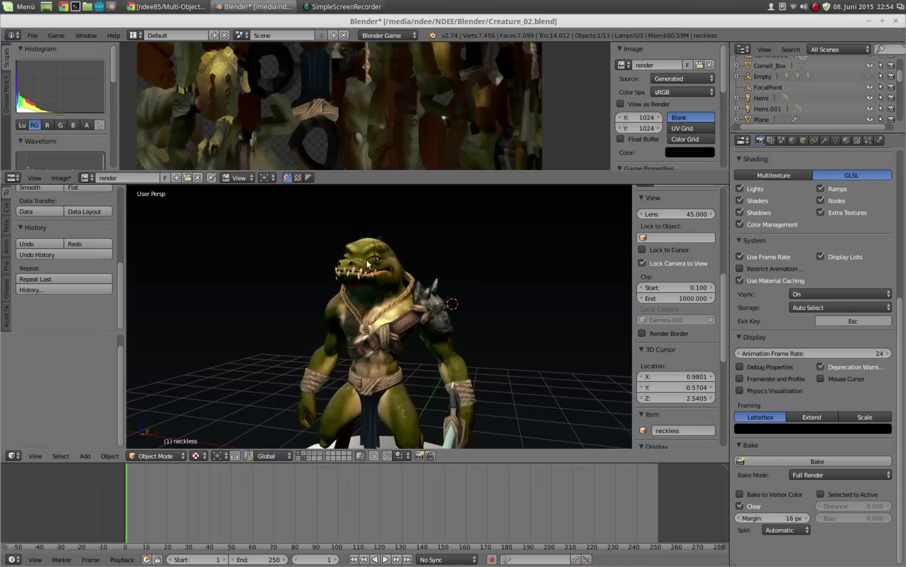
left_click(846, 141)
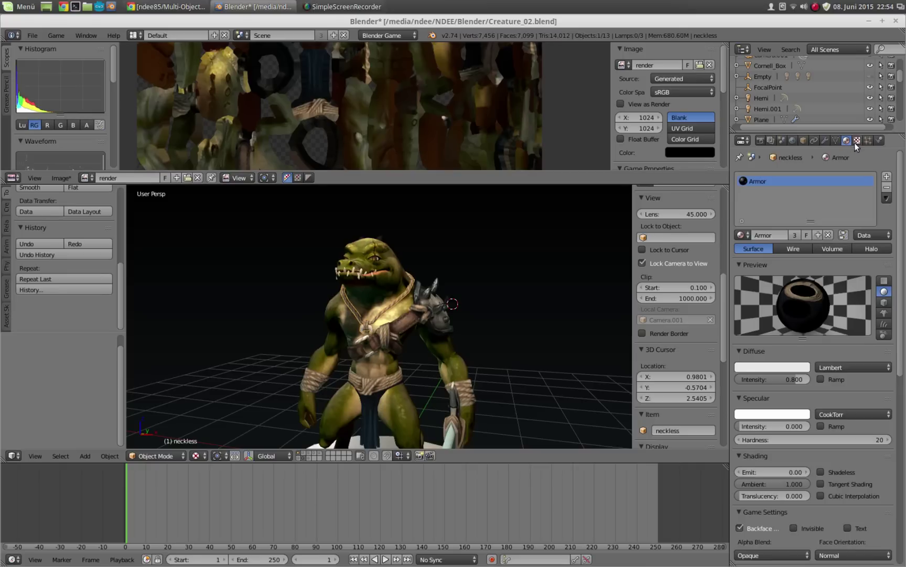
left_click(836, 140)
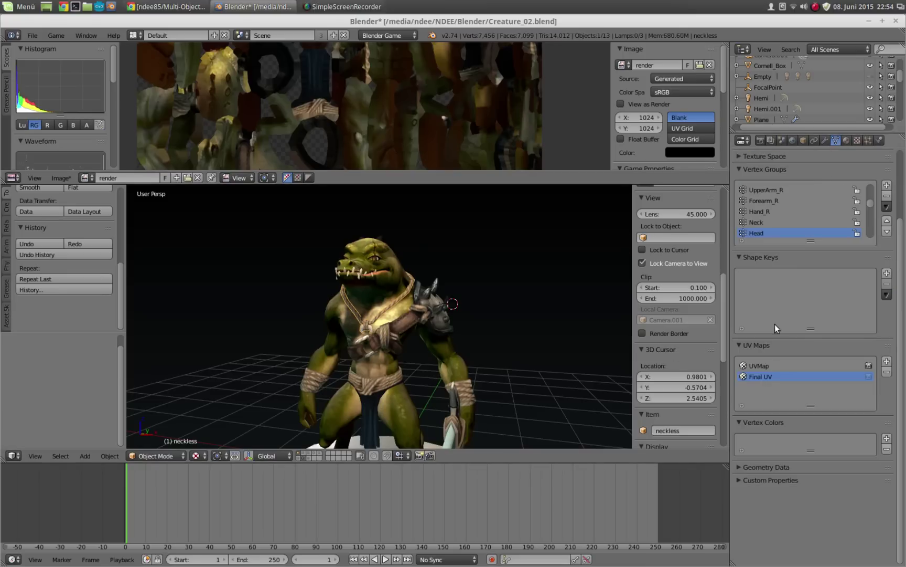
mouse_move(578, 370)
middle_mouse_down()
mouse_move(407, 352)
mouse_move(447, 305)
mouse_move(457, 312)
middle_mouse_up()
key("ctrl+Up")
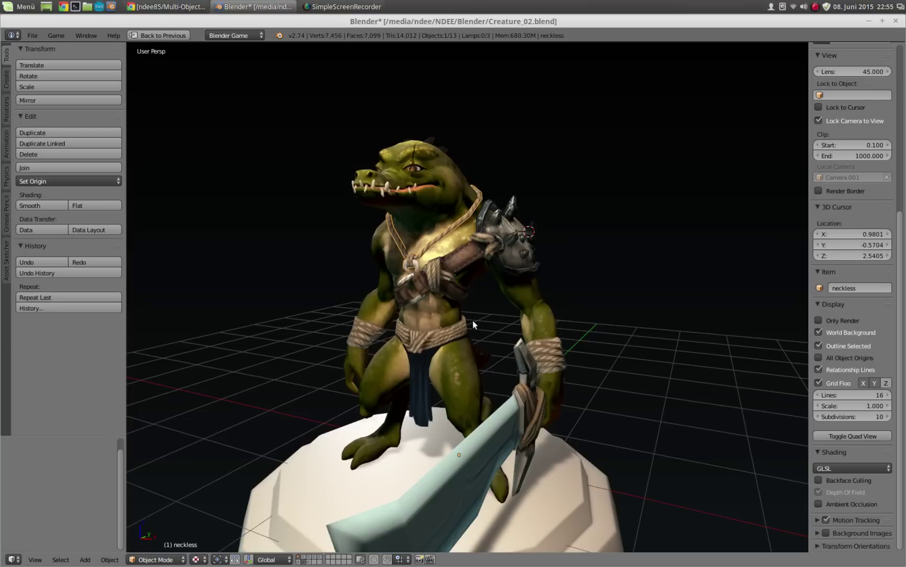
left_click(185, 7)
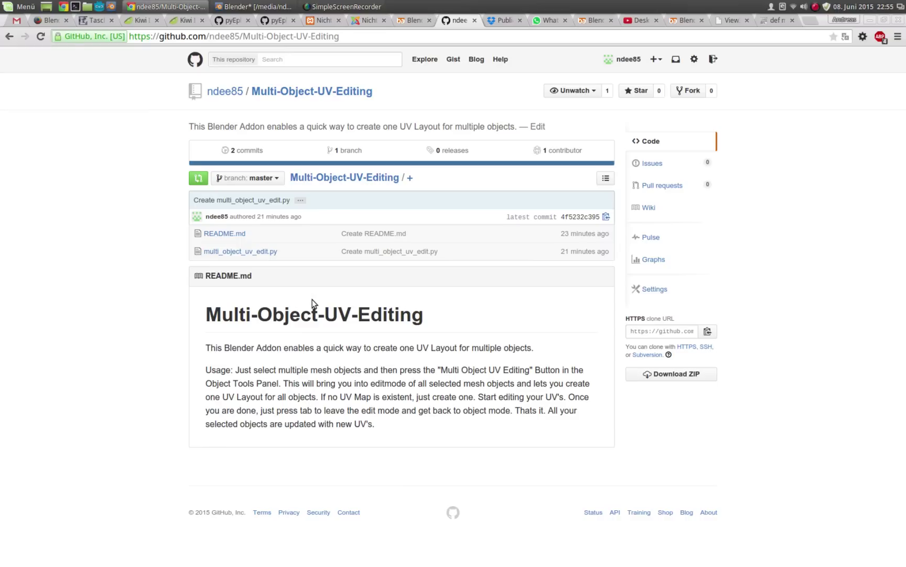
left_click(273, 8)
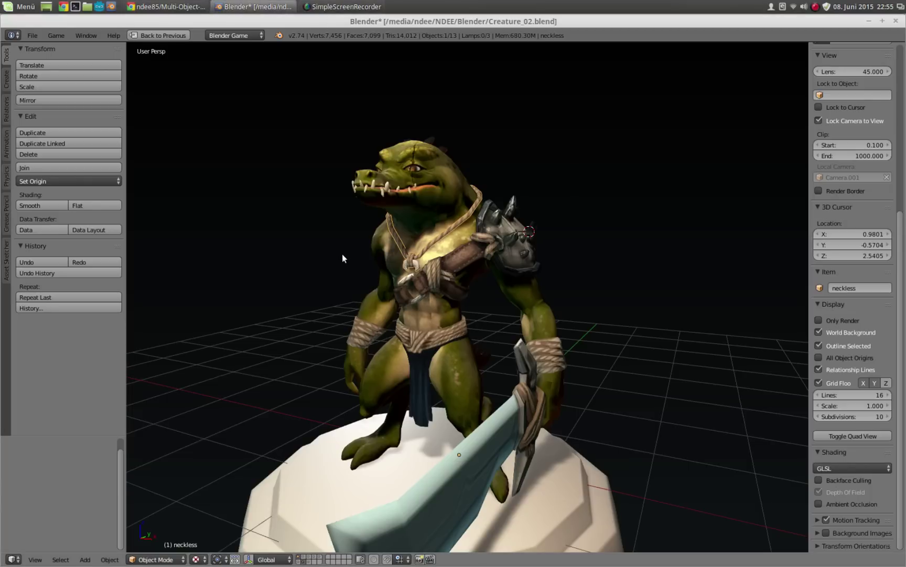
- Orbit the textured crocodile from a near-frontal view toward a side view
mouse_move(326, 250)
middle_mouse_down()
mouse_move(331, 221)
mouse_move(279, 216)
middle_mouse_up()
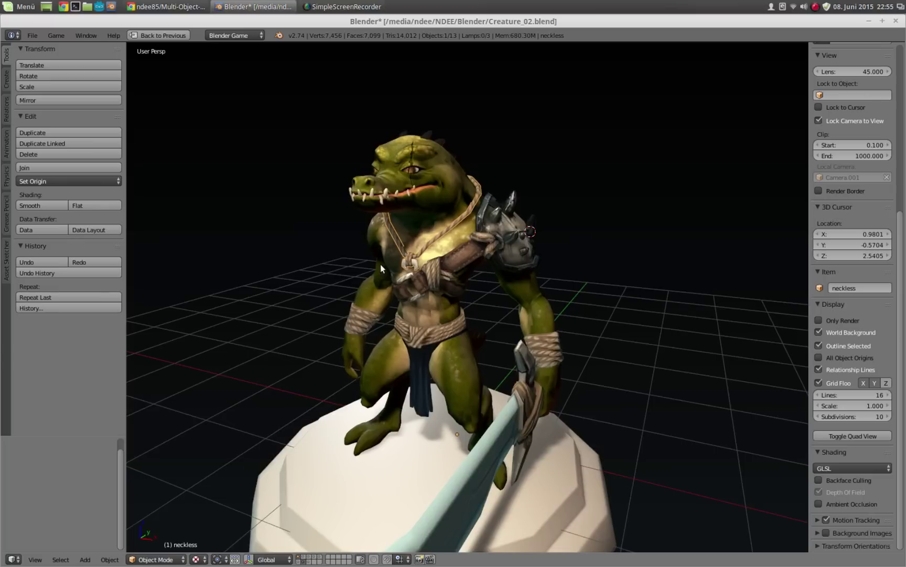
middle_click_drag(439, 284, 389, 282)
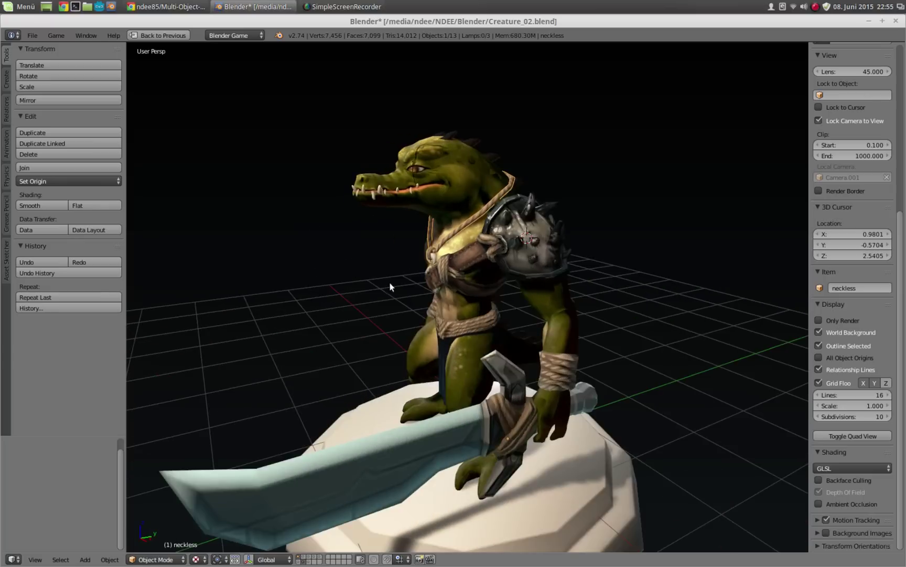
scroll(404, 192, "down", 2)
scroll(404, 234, "down", 2)
scroll(444, 246, "down", 1)
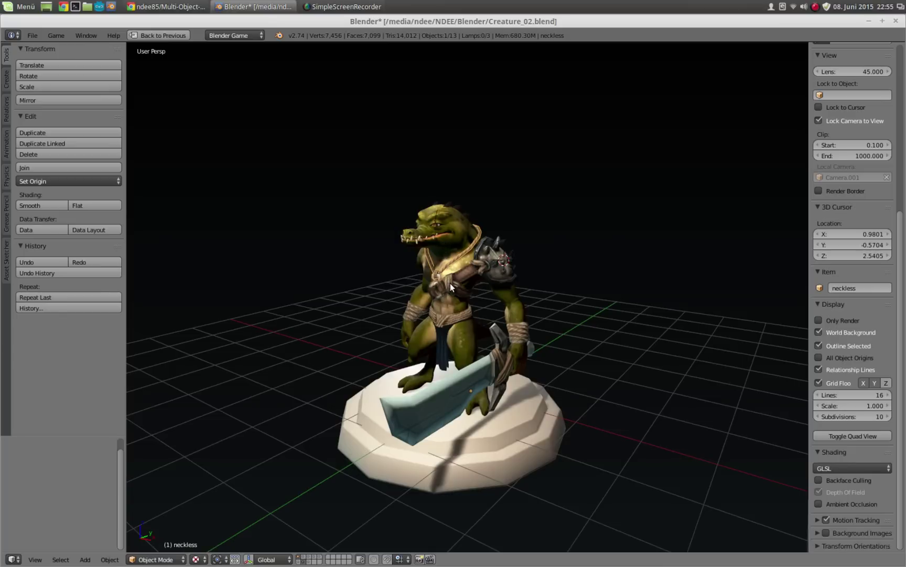